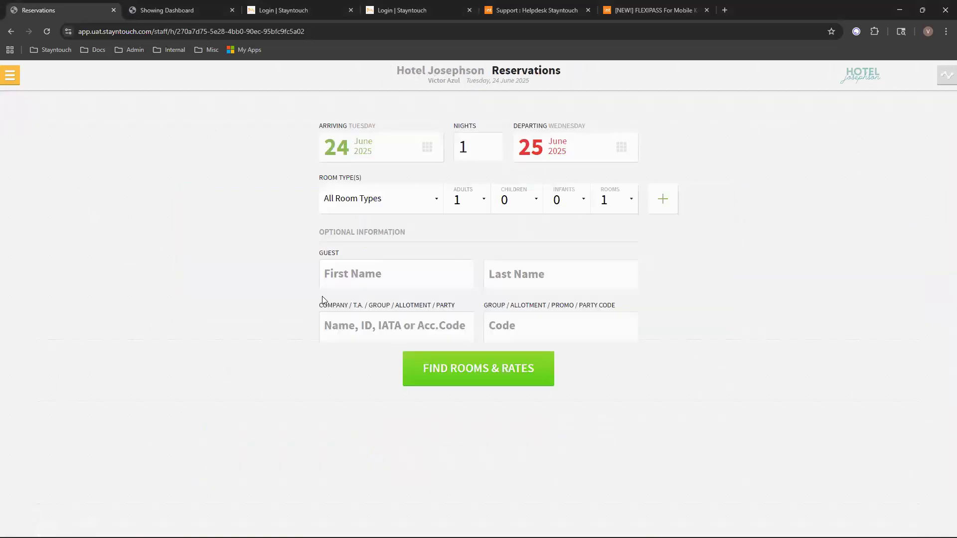
Find rooms and rates, select a room rate and mark Rollaway Bed, Valet Parking and Valet Parking - $40 per night as bundled with price
left_click(447, 370)
left_click(156, 225)
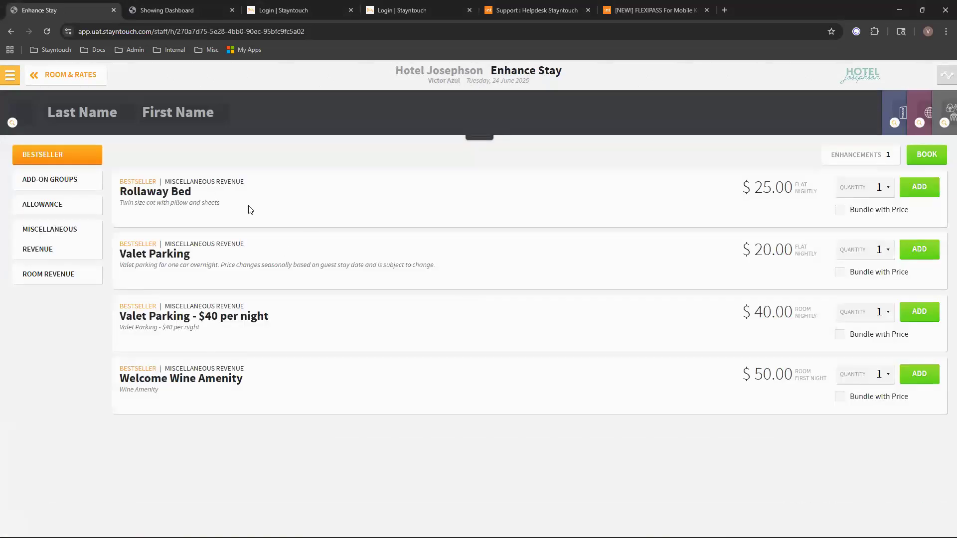
left_click(841, 278)
left_click(830, 343)
Open the Halloween Group from group management and go to its add-ons and packages
left_click(9, 81)
mouse_move(129, 161)
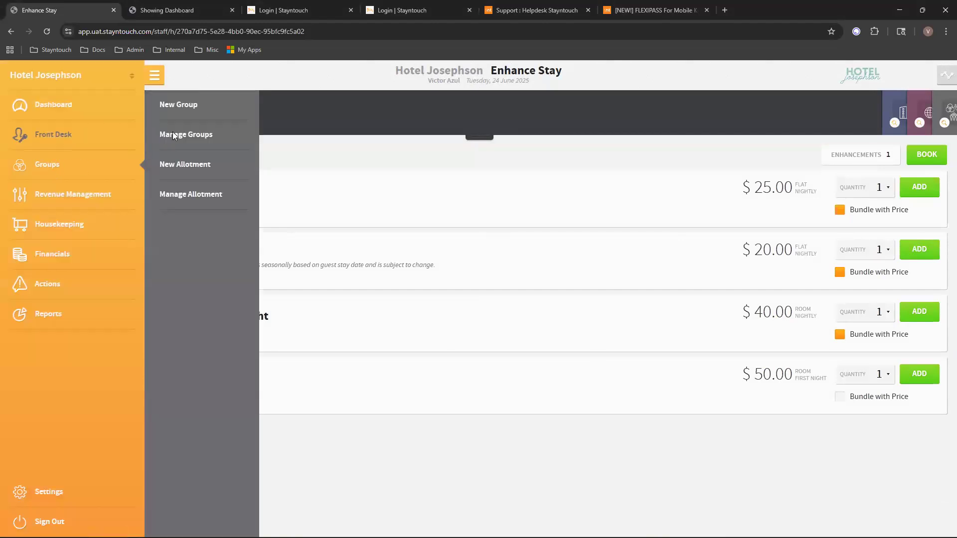
left_click(175, 136)
left_click(124, 155)
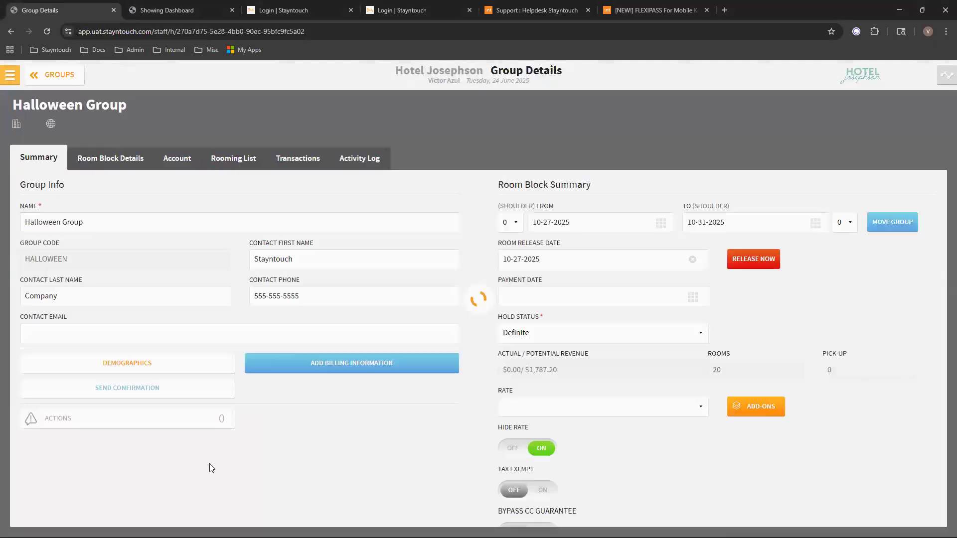
left_click(760, 404)
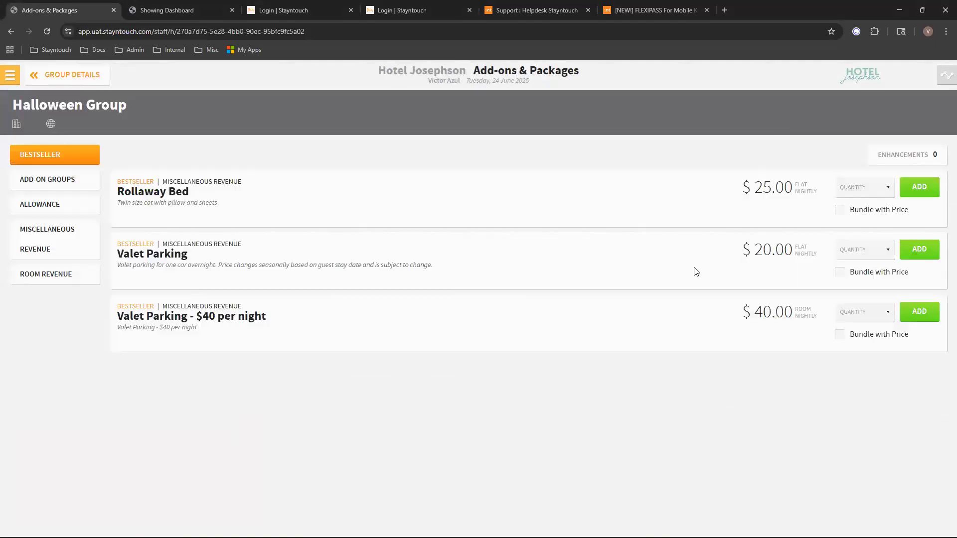
Add the $20.00 Valet Parking add-on to the Halloween Group, bundled with price
left_click(840, 209)
left_click(843, 210)
left_click(842, 273)
left_click(919, 249)
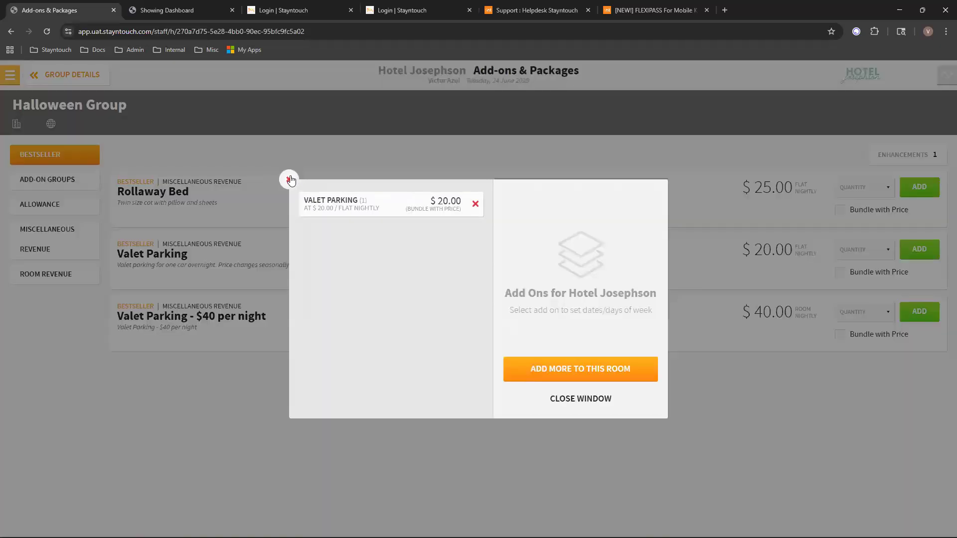
Add the room revenue add-on Late Check Out (4pm) to the group, bundled with price, and close the enhancements summary
left_click(41, 274)
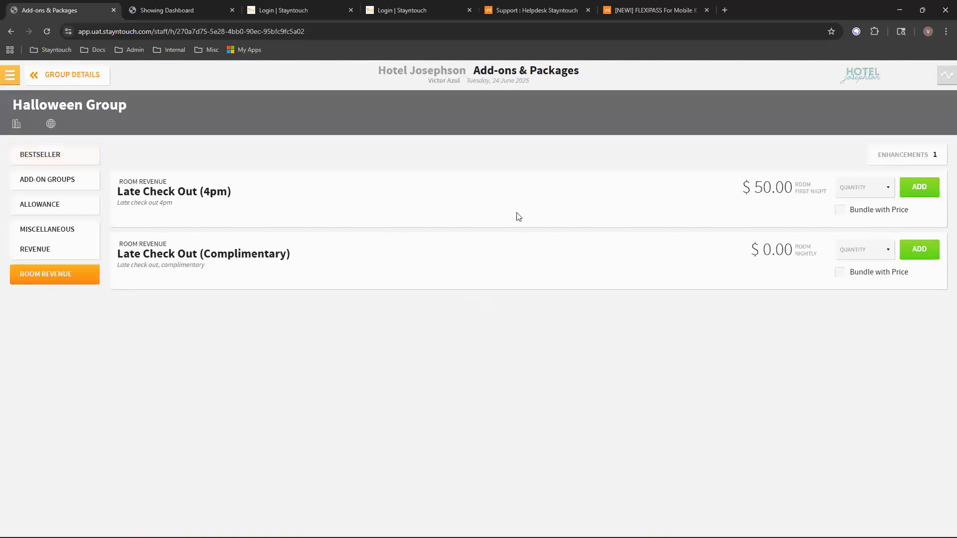
left_click(840, 210)
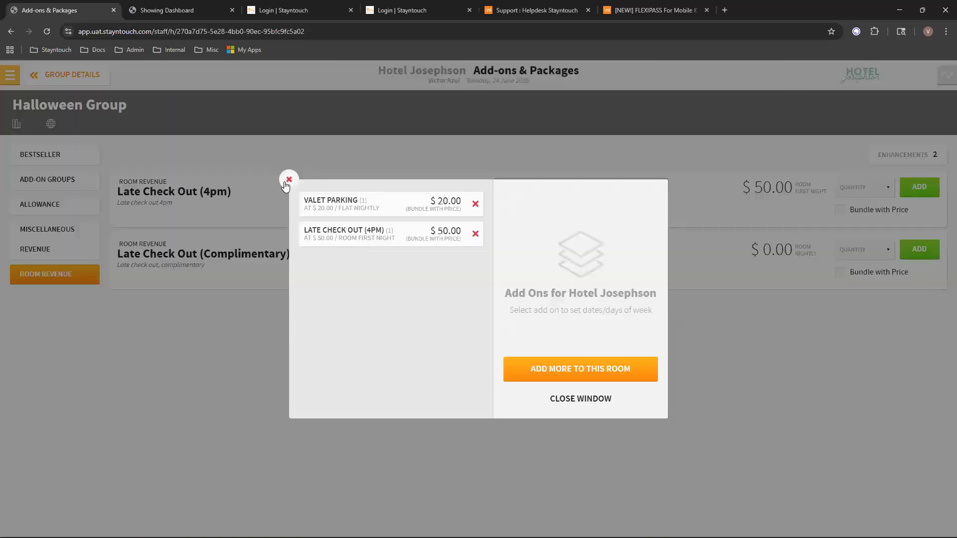
left_click(288, 181)
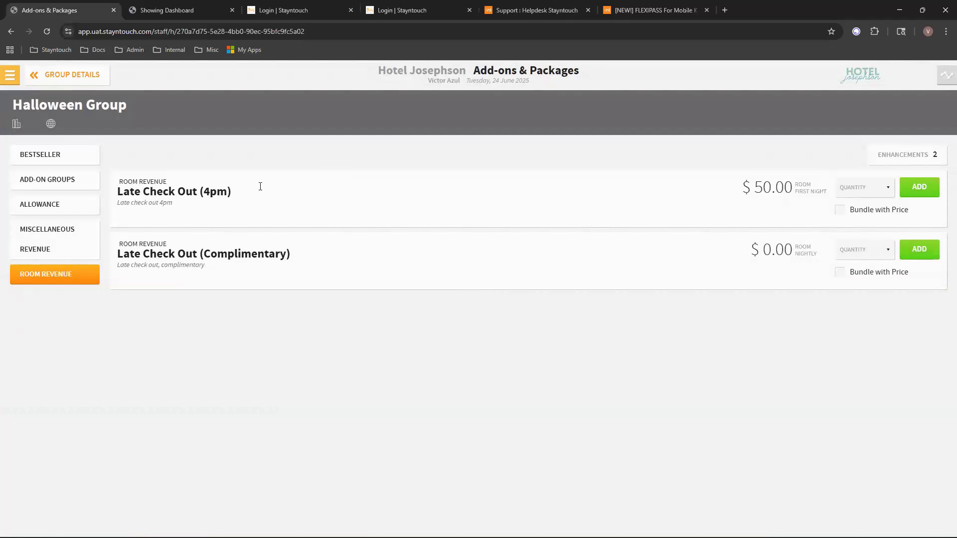
Open the list of new reports to look over the add-on reports
left_click(9, 78)
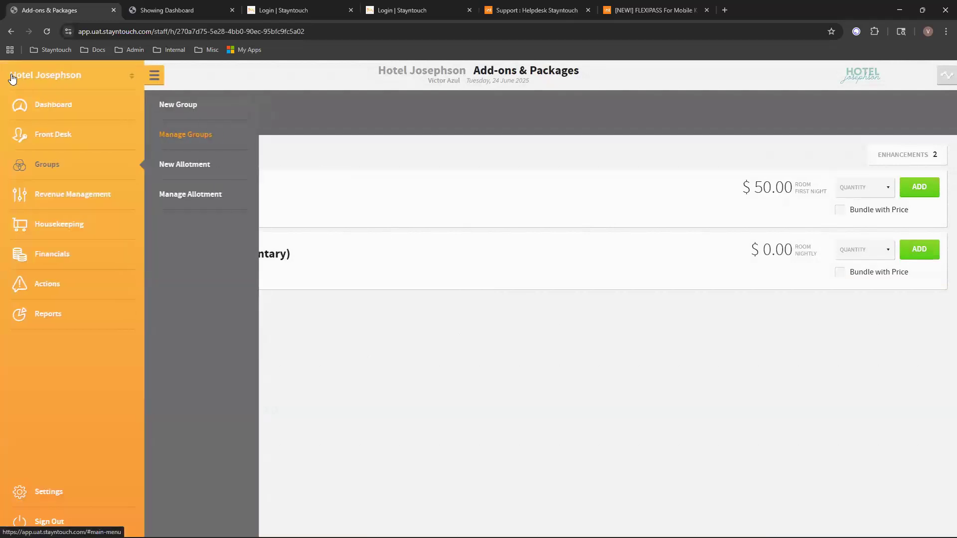
left_click(64, 318)
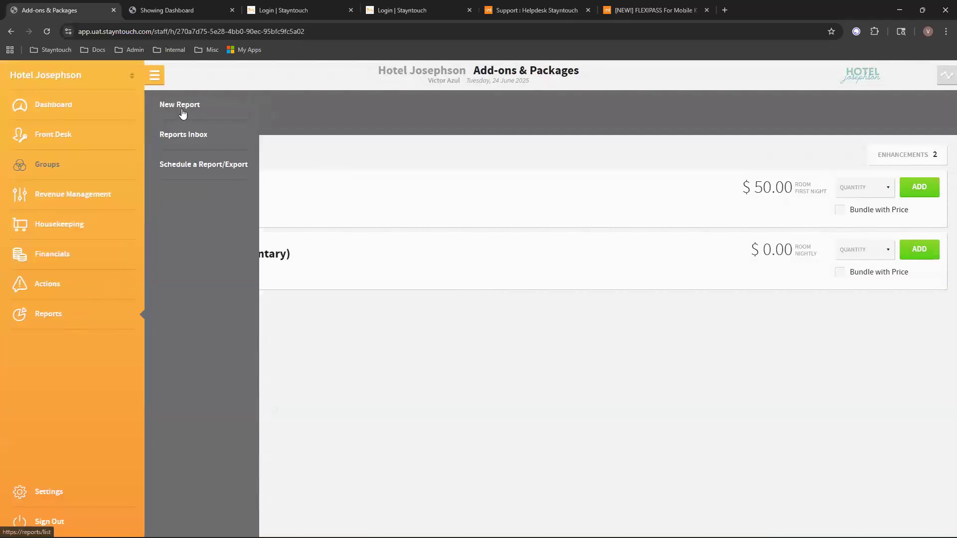
left_click(181, 111)
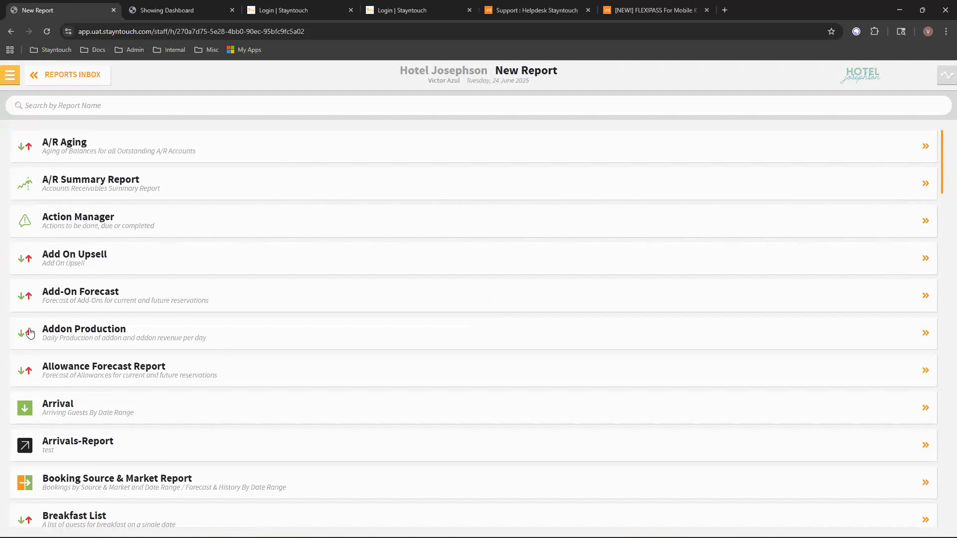
Open the Guest Card Fields setup in the hotel admin's card settings and look through the available fields
left_click(10, 75)
left_click(50, 488)
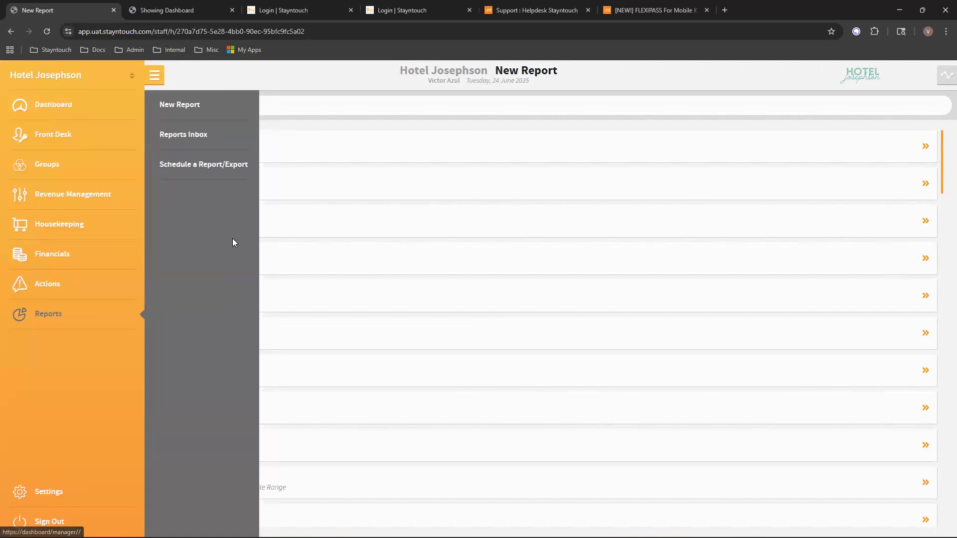
left_click(189, 136)
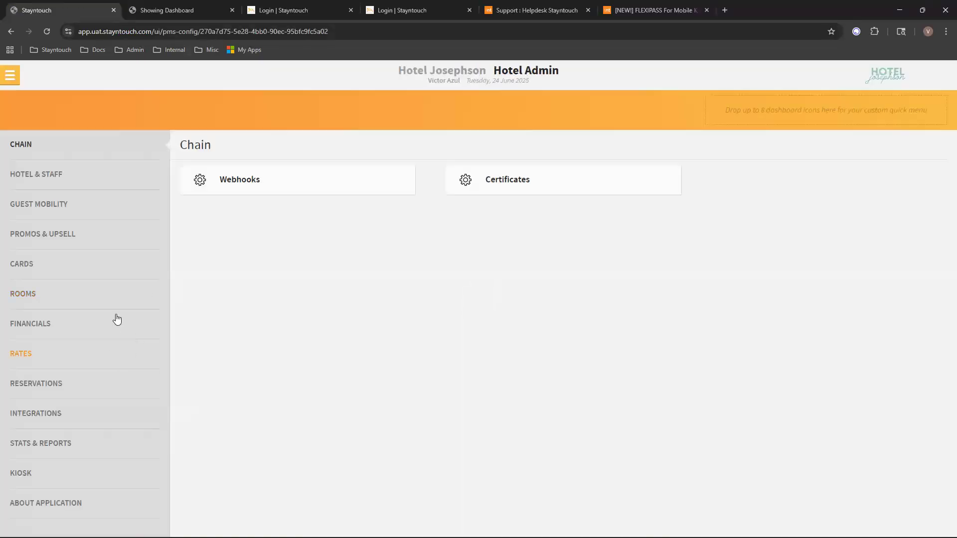
left_click(93, 182)
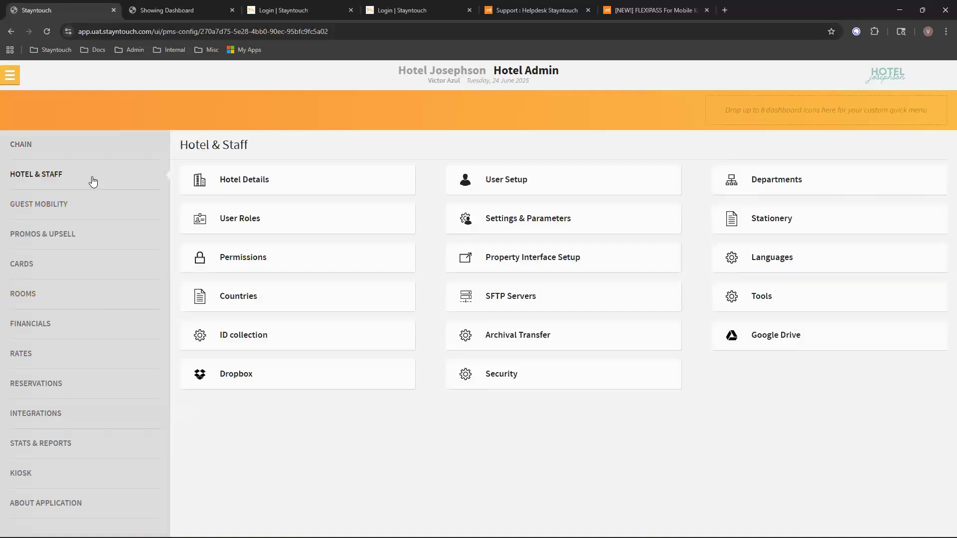
left_click(58, 266)
left_click(759, 231)
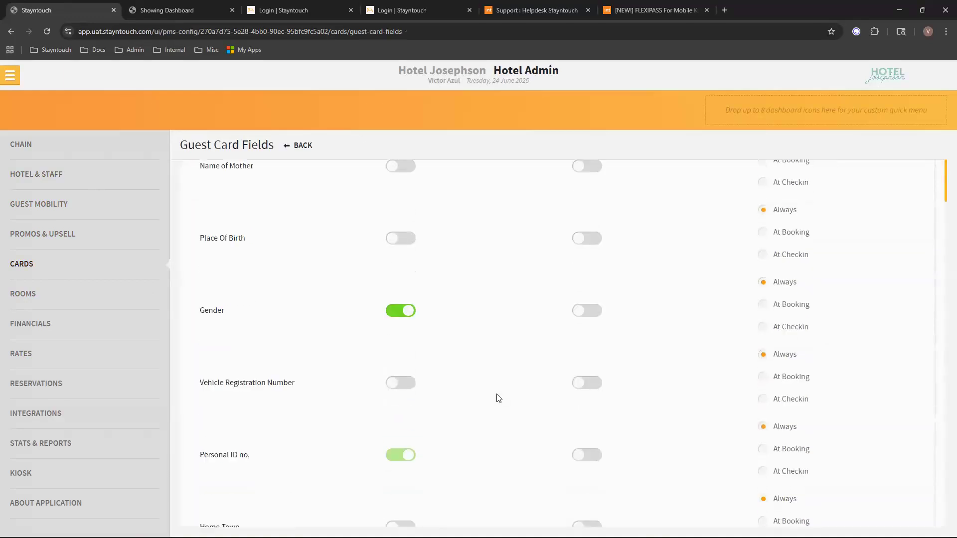
scroll(281, 329, "down", 6)
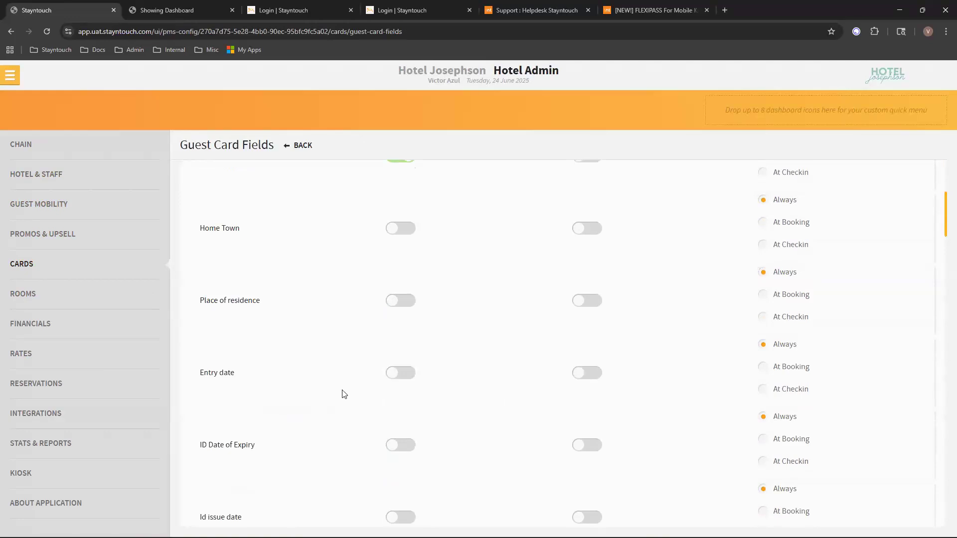
Return to the new report list and search it for "guest"
left_click(11, 78)
left_click(64, 318)
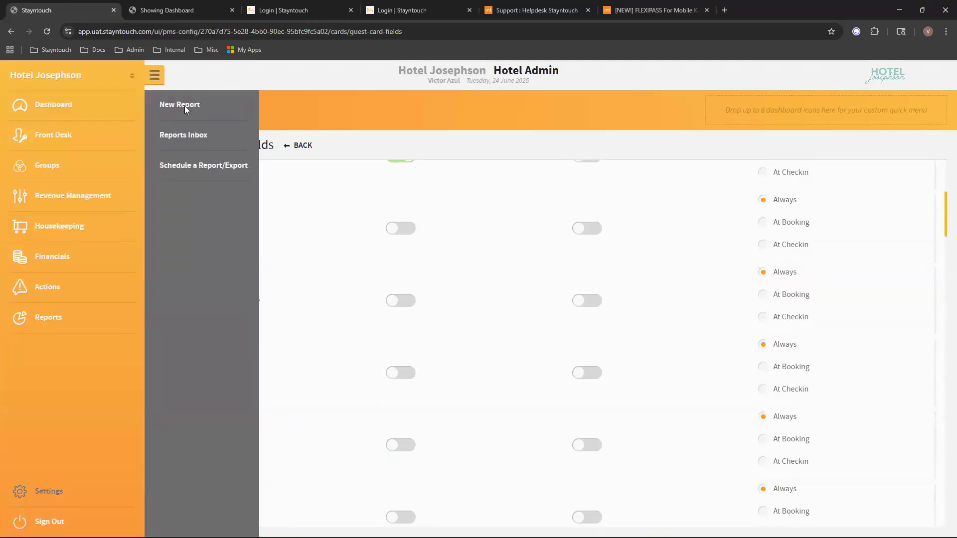
left_click(184, 106)
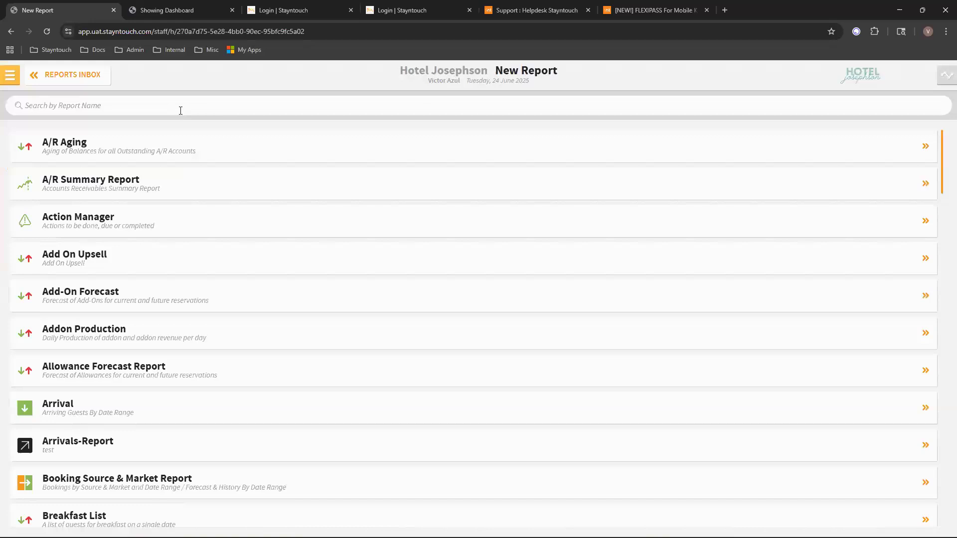
type("gue")
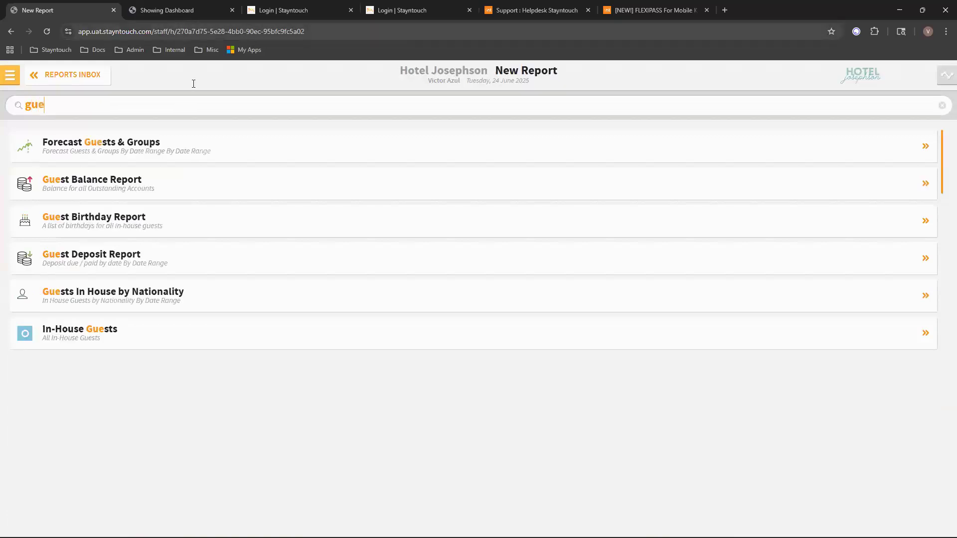
type("st")
Run the Guest Birthday Report for all guests with the year shown and view the reports inbox
left_click(77, 222)
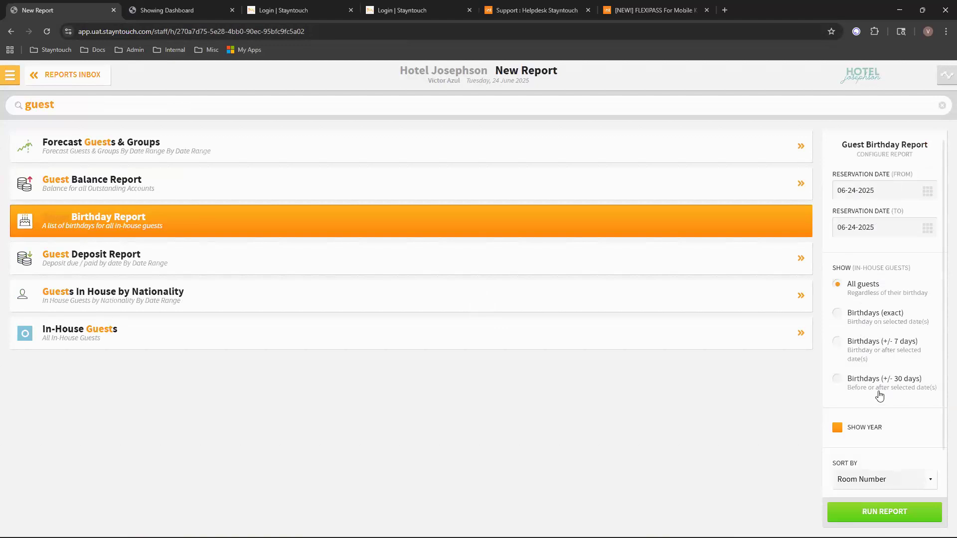
scroll(875, 471, "down", 1)
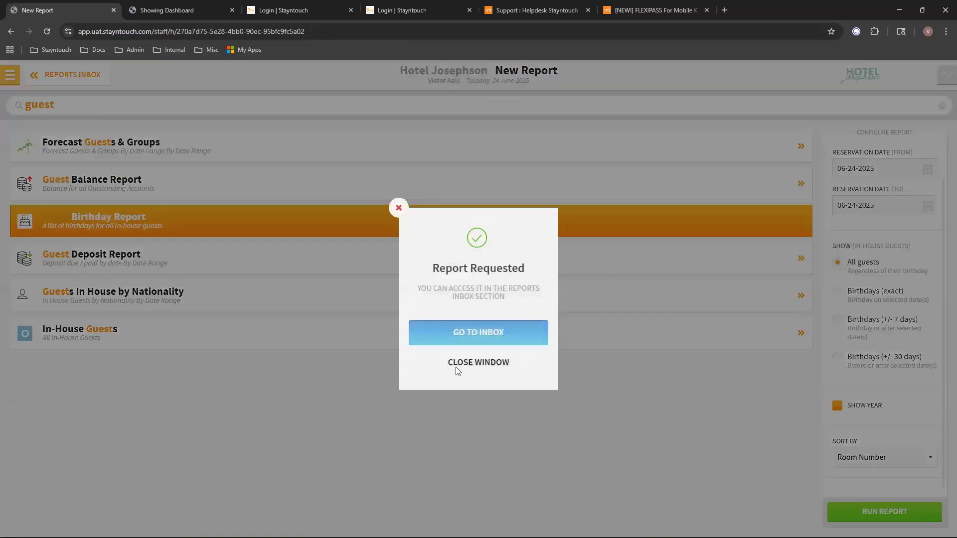
left_click(455, 366)
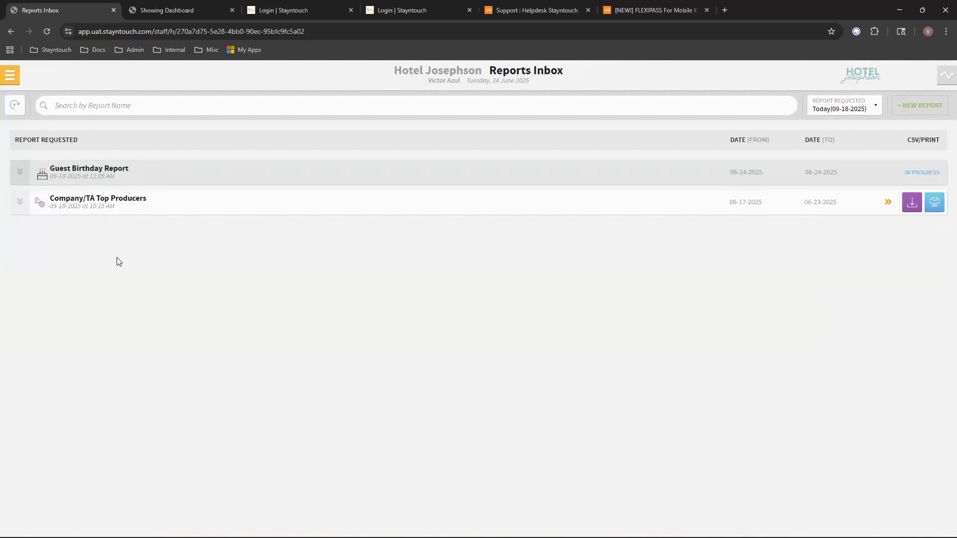
Open the Find Cards page under Revenue Management
left_click(10, 77)
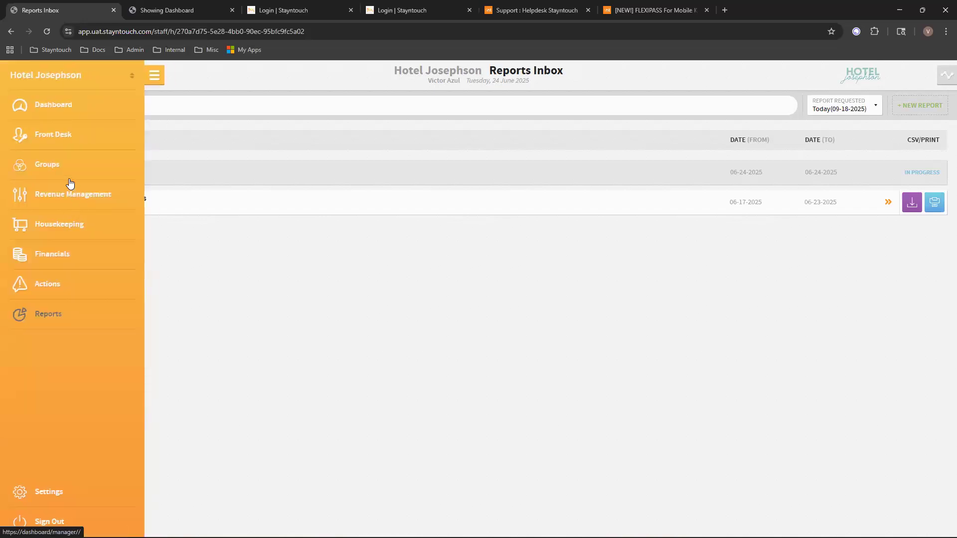
left_click(68, 135)
left_click(57, 198)
left_click(181, 139)
Open the Commissions page under Financials, view its export options and close them without exporting
left_click(9, 75)
left_click(60, 253)
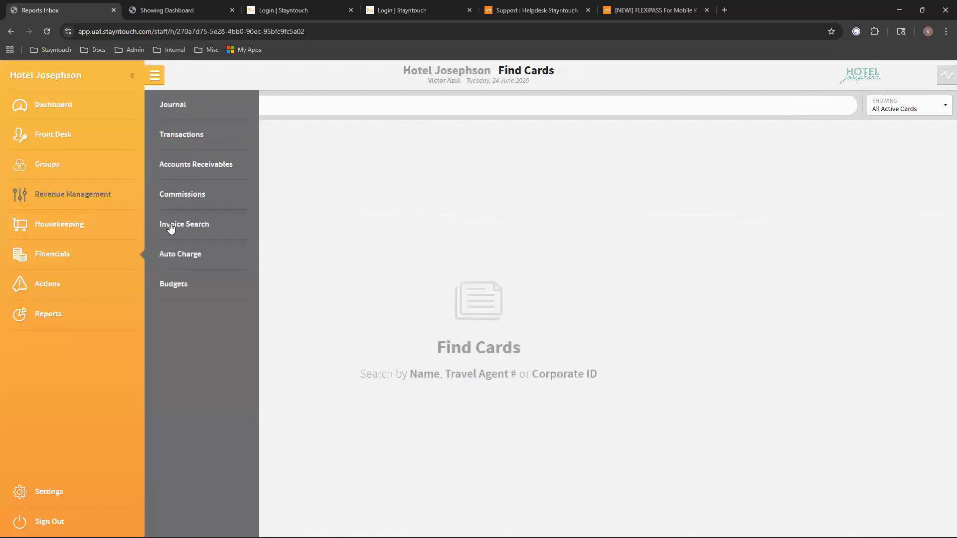
left_click(170, 194)
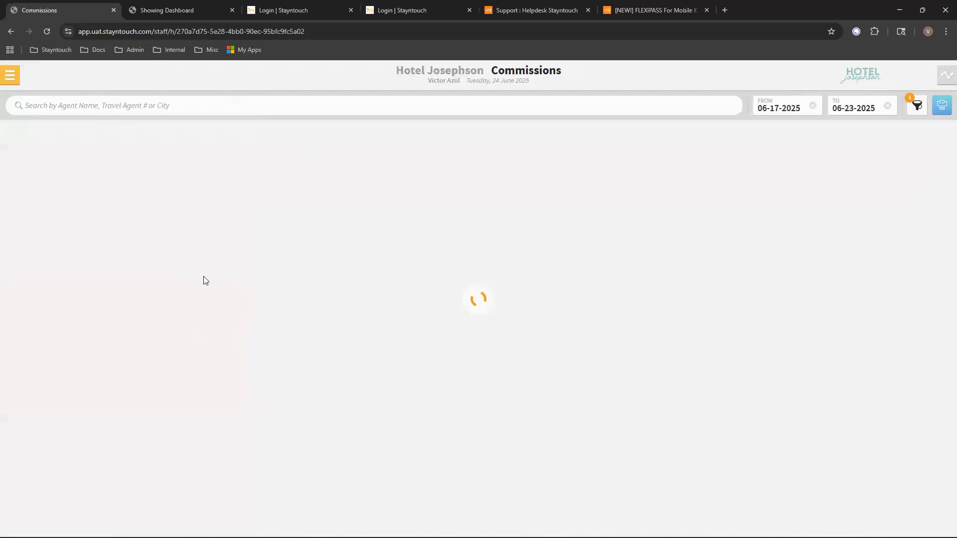
left_click(264, 140)
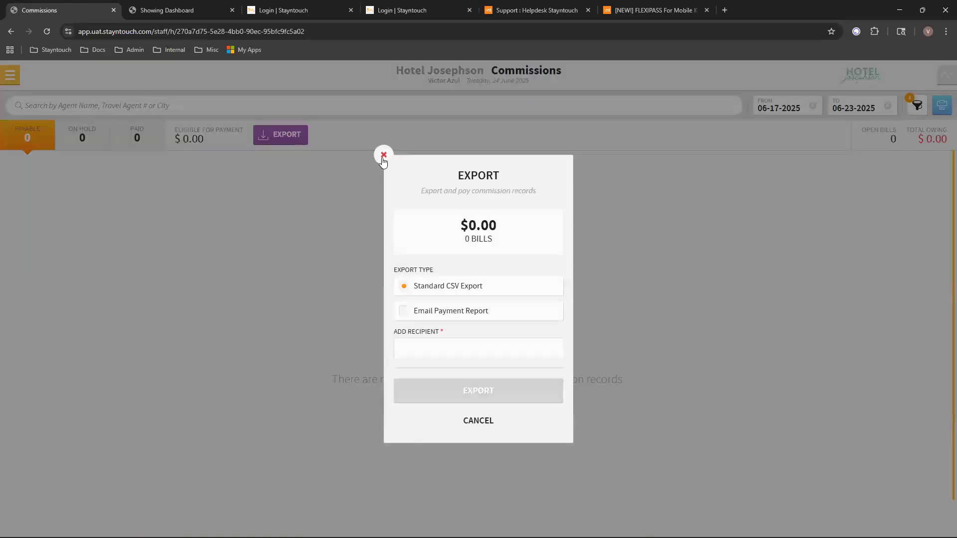
left_click(383, 156)
Open the ONYX commission integration setup in the hotel admin and switch Send During EOD
left_click(10, 75)
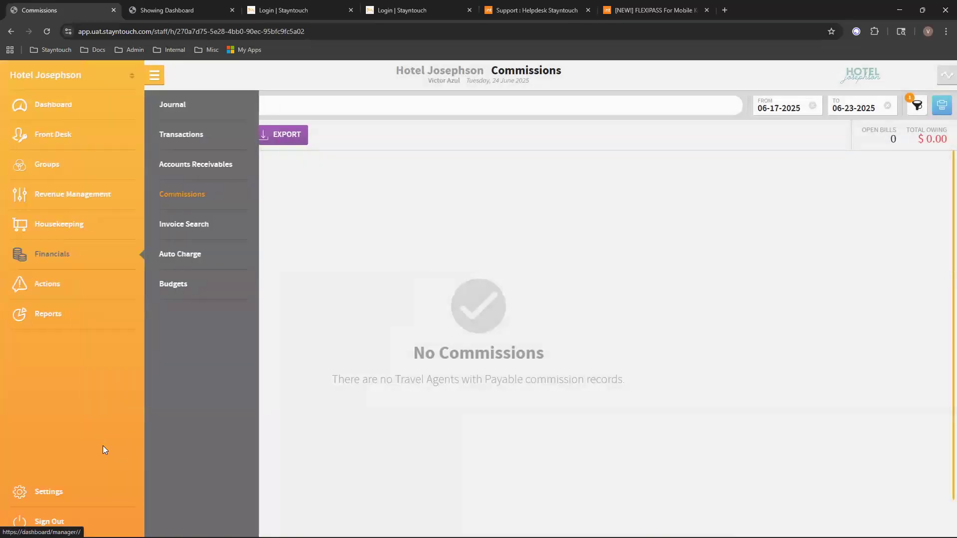
left_click(70, 494)
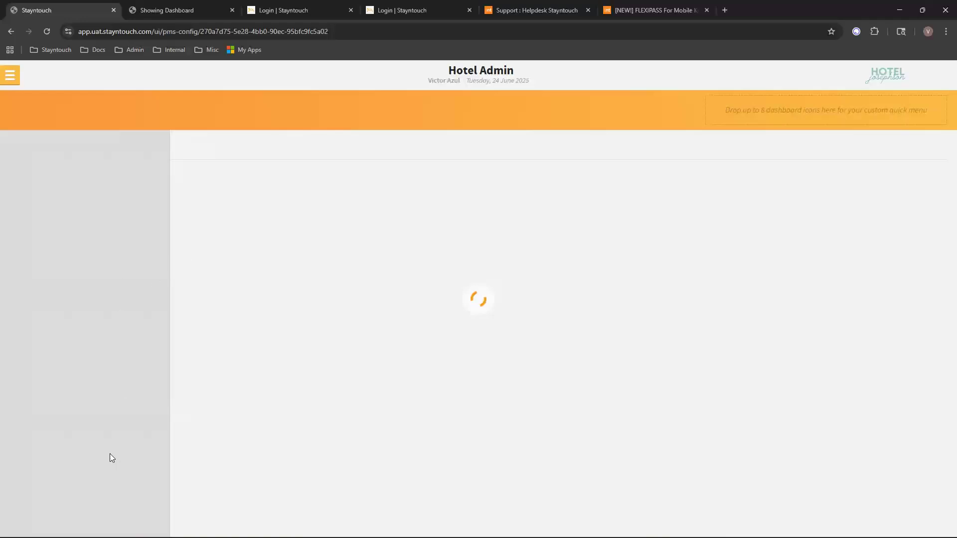
left_click(66, 413)
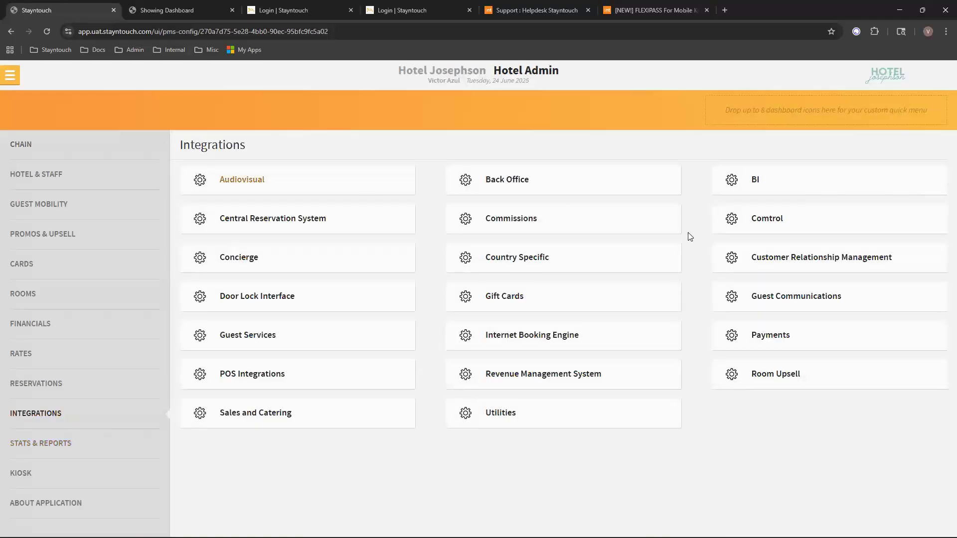
left_click(502, 232)
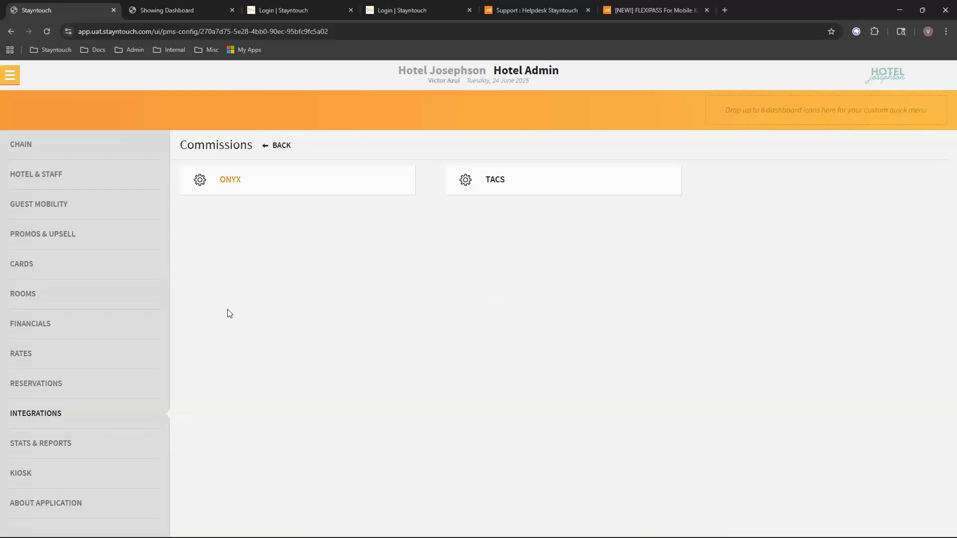
left_click(230, 180)
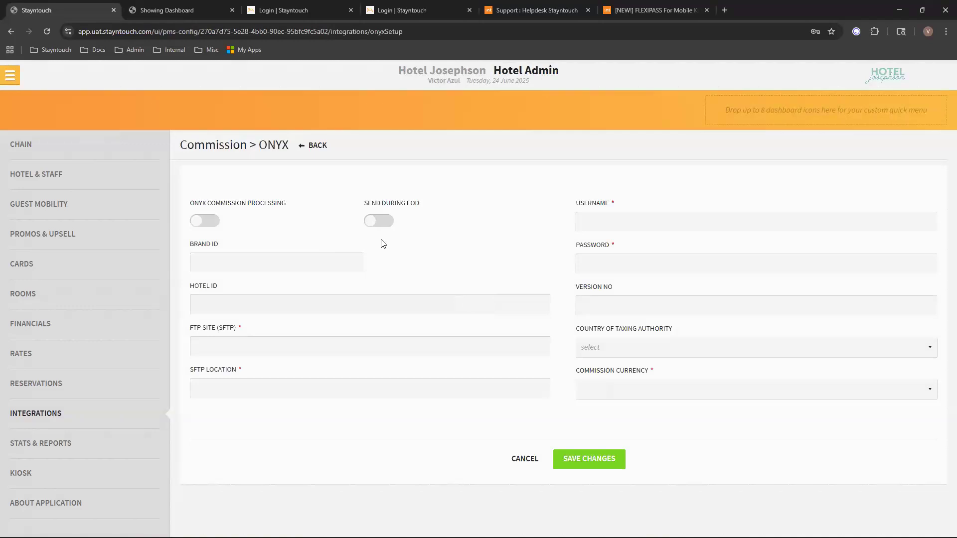
left_click(382, 222)
Open the PMS ID collection setup under Hotel & Staff, activate it and enable Scan All Guests
left_click(54, 178)
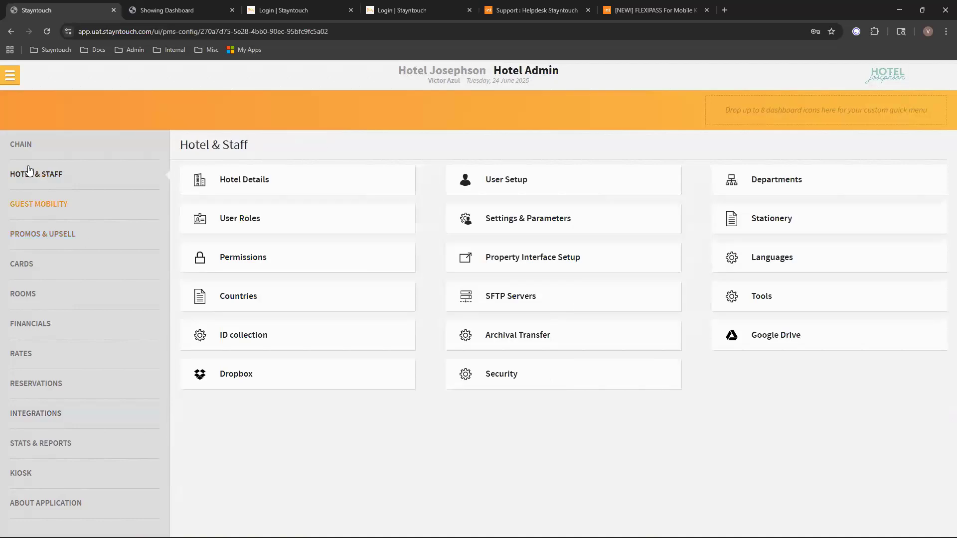
left_click(280, 334)
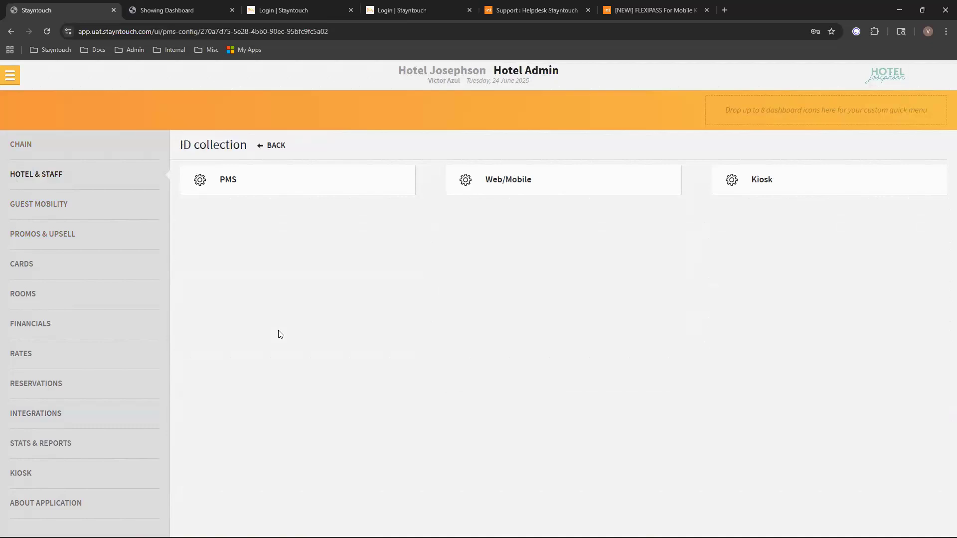
left_click(344, 185)
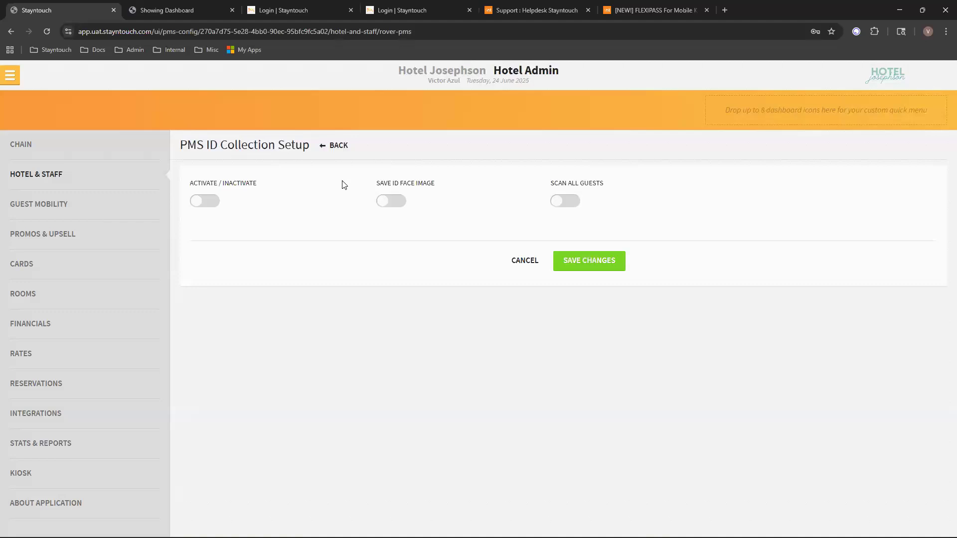
left_click(209, 200)
left_click(568, 201)
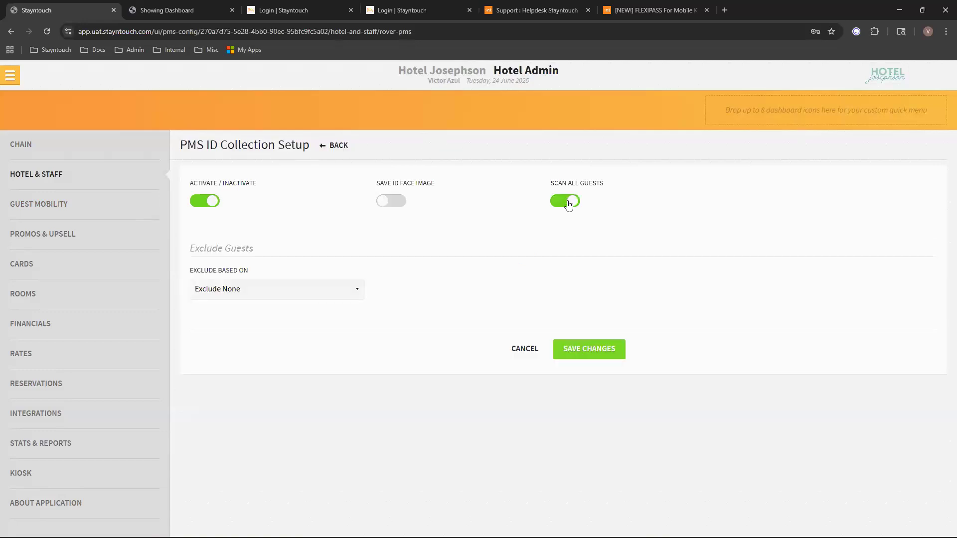
Base the guest exclusion for ID collection on Country and browse the list of countries
left_click(232, 294)
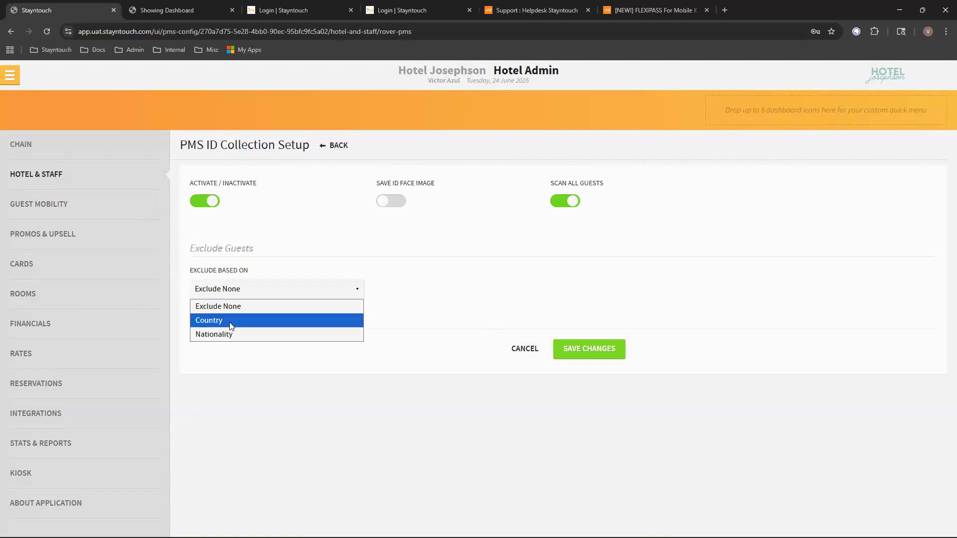
left_click(228, 322)
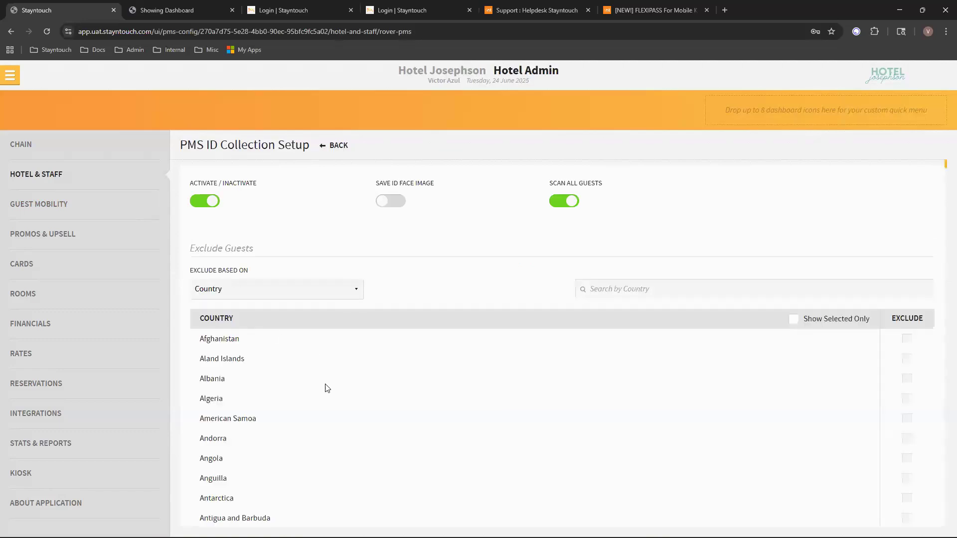
scroll(262, 374, "down", 3)
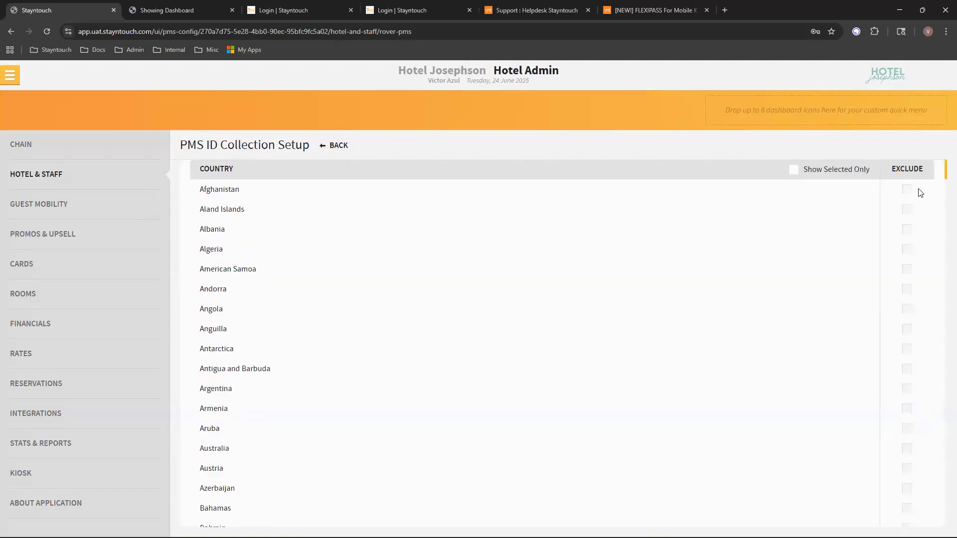
scroll(314, 286, "up", 2)
Switch the guest exclusion basis to Nationality, and return it to Country
left_click(301, 243)
left_click(264, 287)
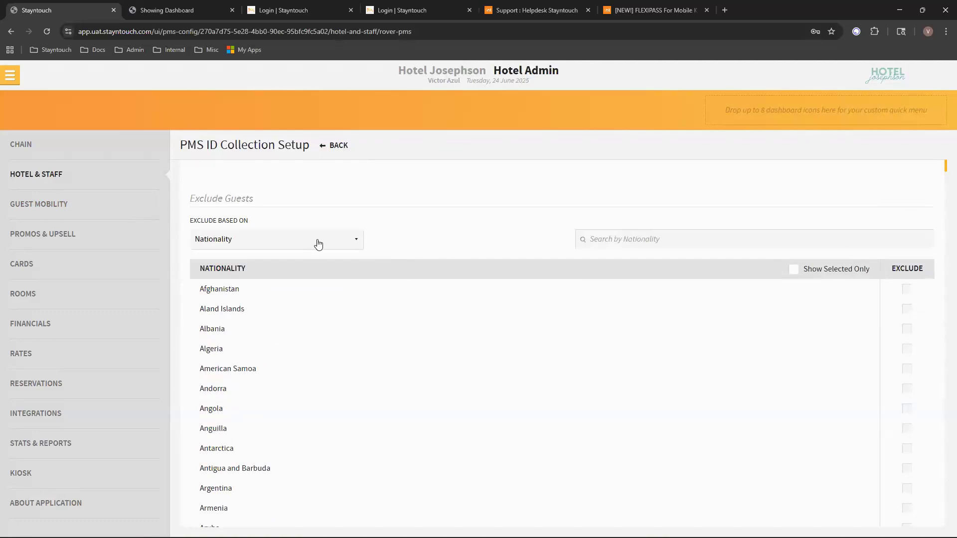
left_click(260, 240)
left_click(240, 269)
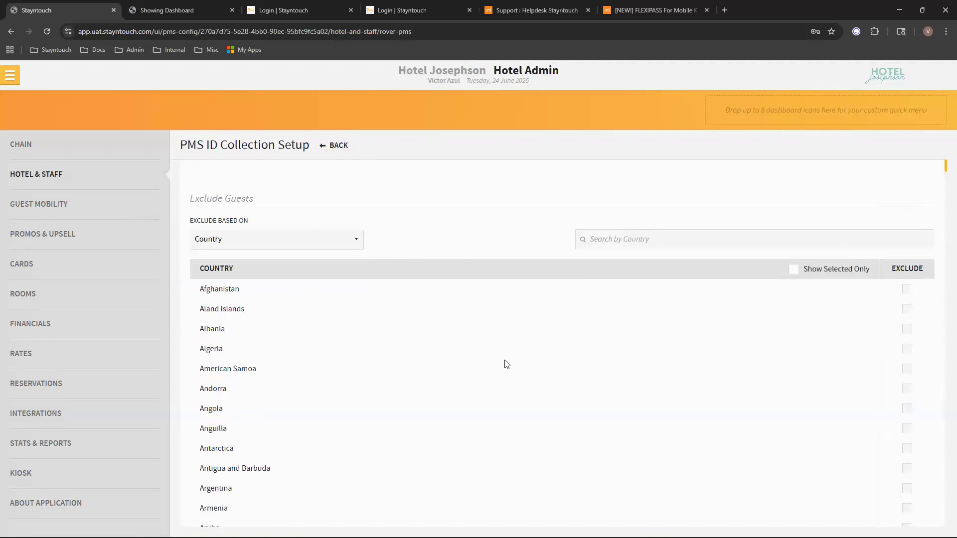
scroll(505, 309, "up", 1)
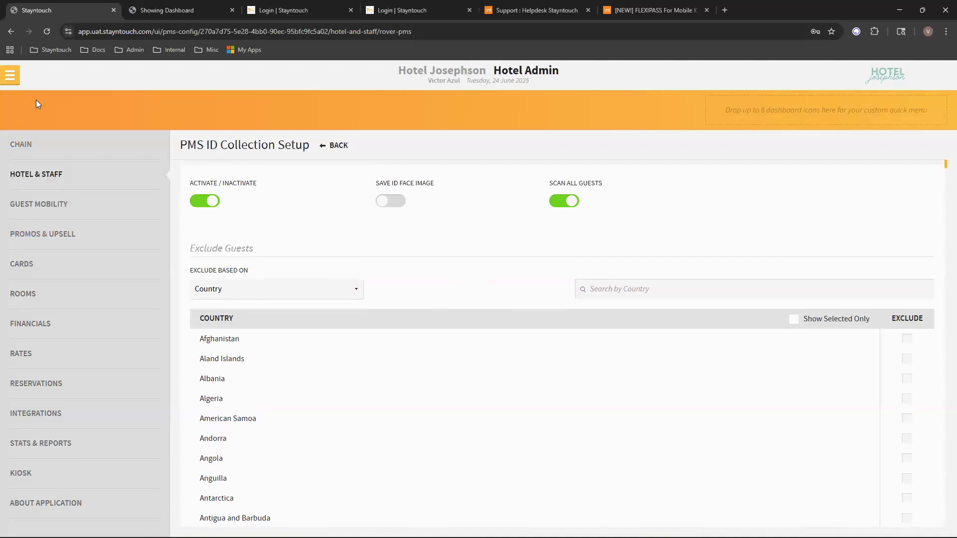
Open the Find Cards page under Revenue Management and search all active cards with "%%%"
left_click(10, 76)
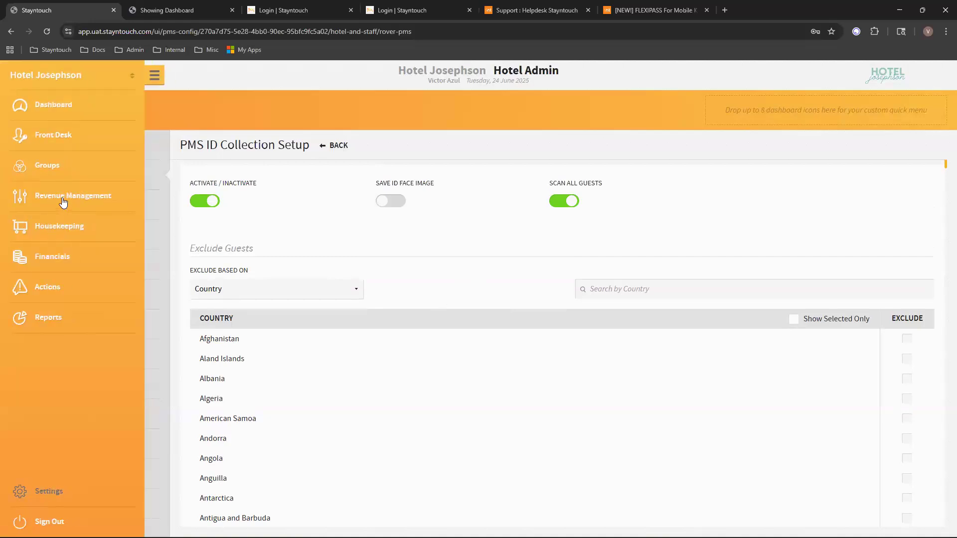
left_click(66, 193)
left_click(195, 131)
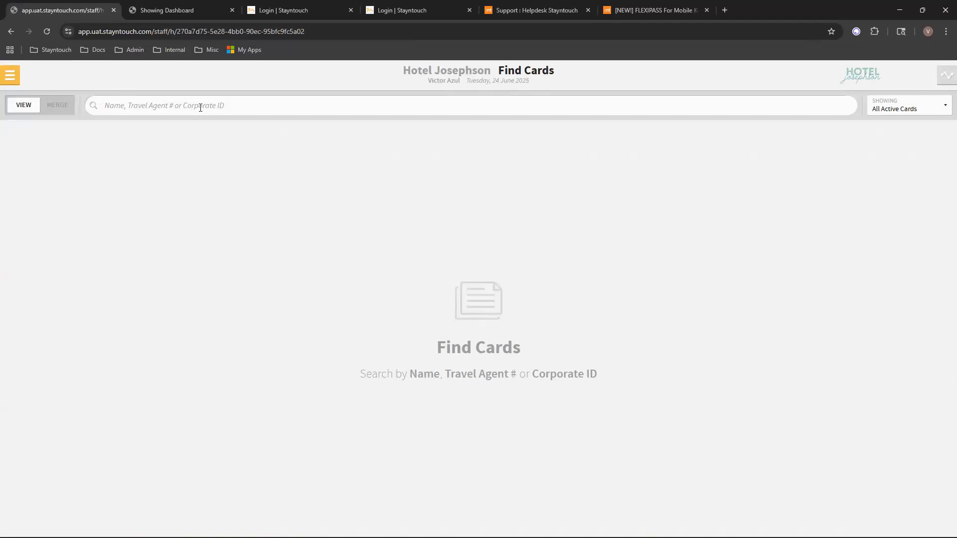
type("%%%")
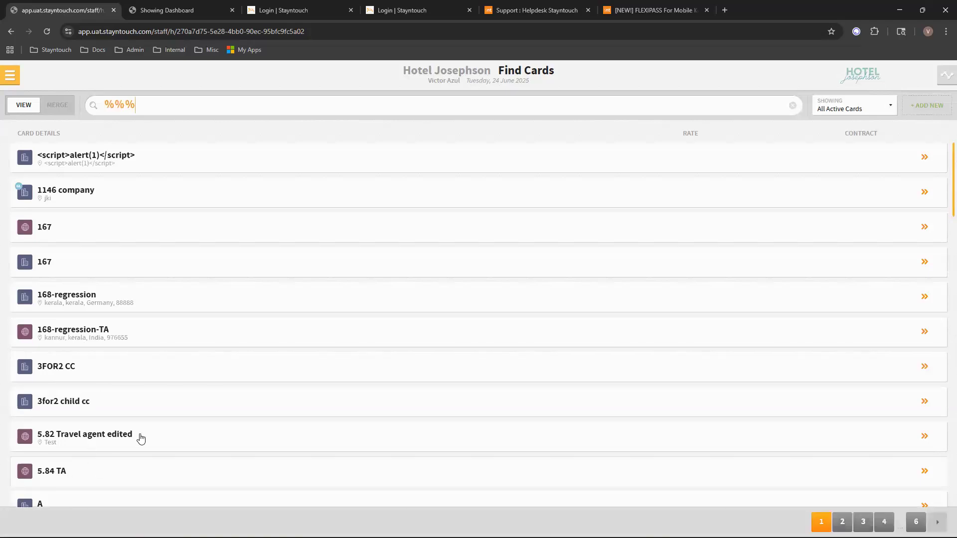
Open the Agoda travel agent card from the card list and view its statistics summary
scroll(139, 438, "down", 7)
left_click(81, 334)
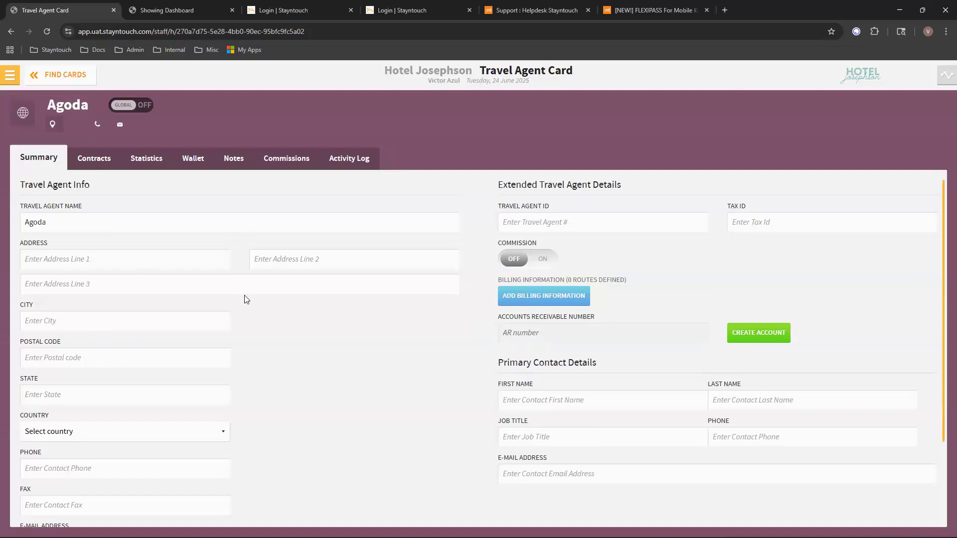
left_click(145, 158)
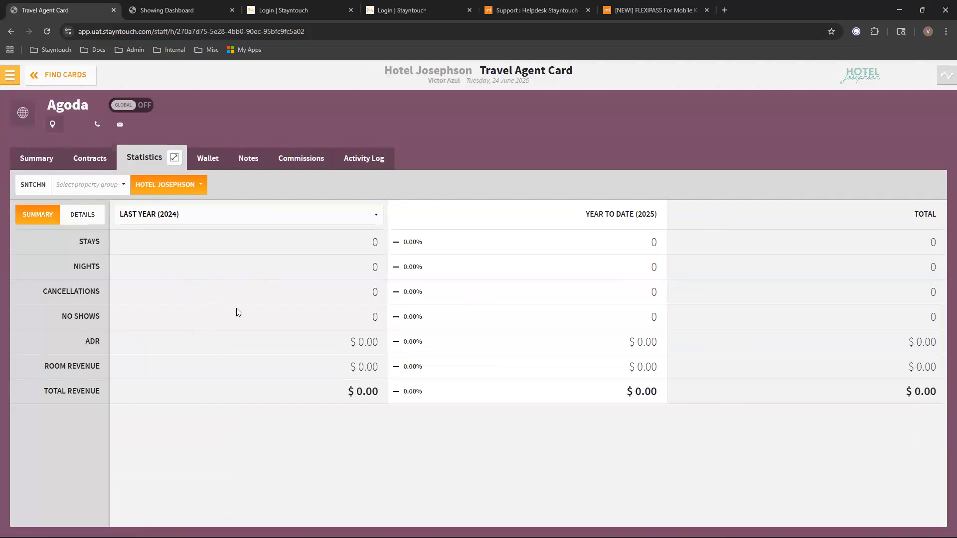
Open the New Report list and search the report names for "comp"
left_click(10, 75)
left_click(54, 318)
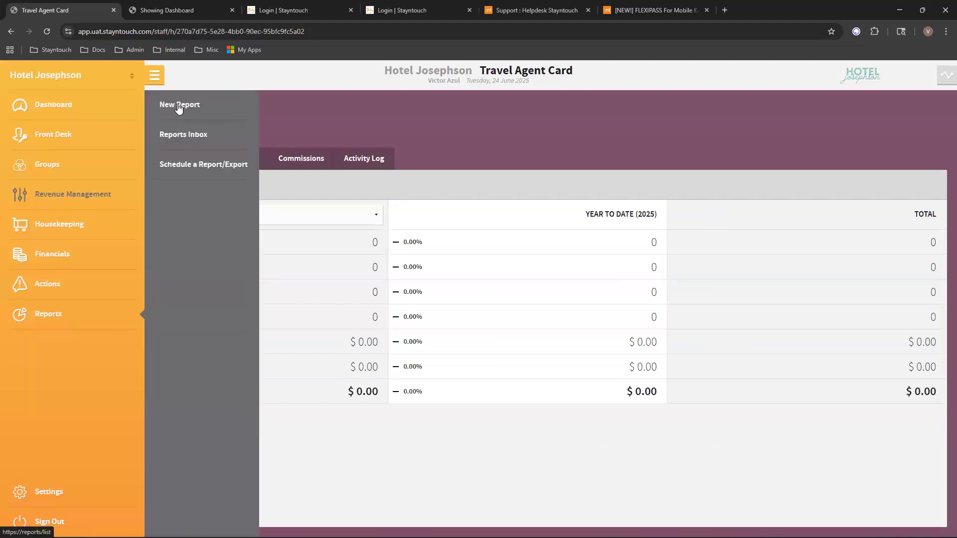
left_click(178, 106)
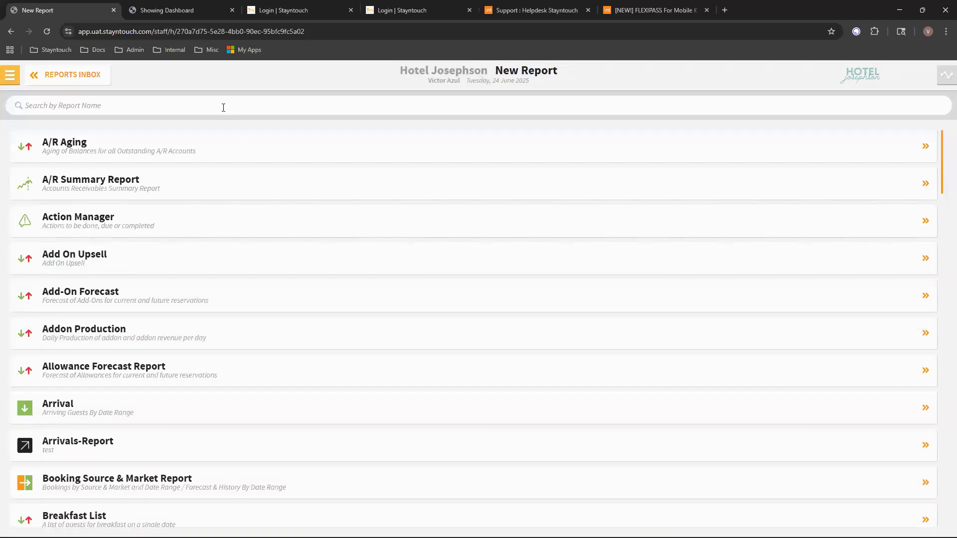
left_click(223, 108)
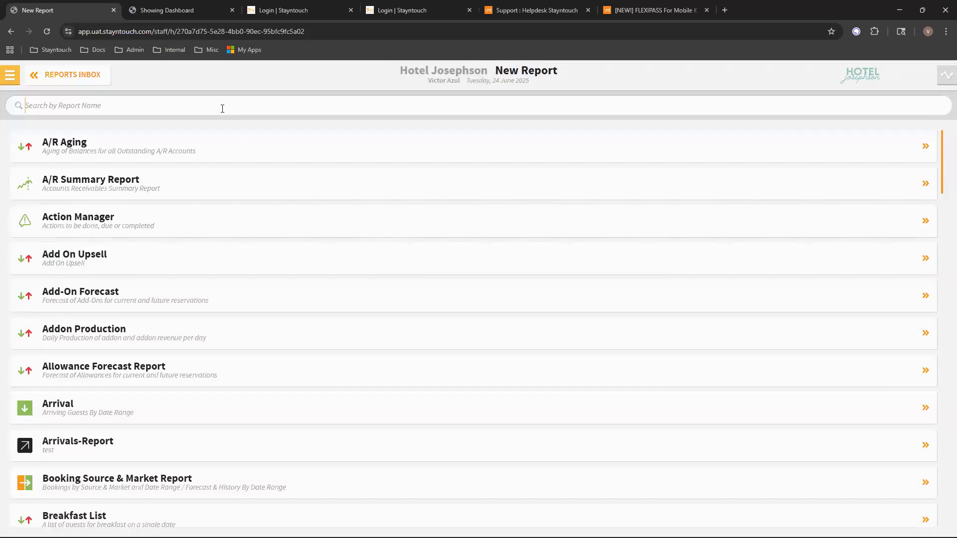
type("comp")
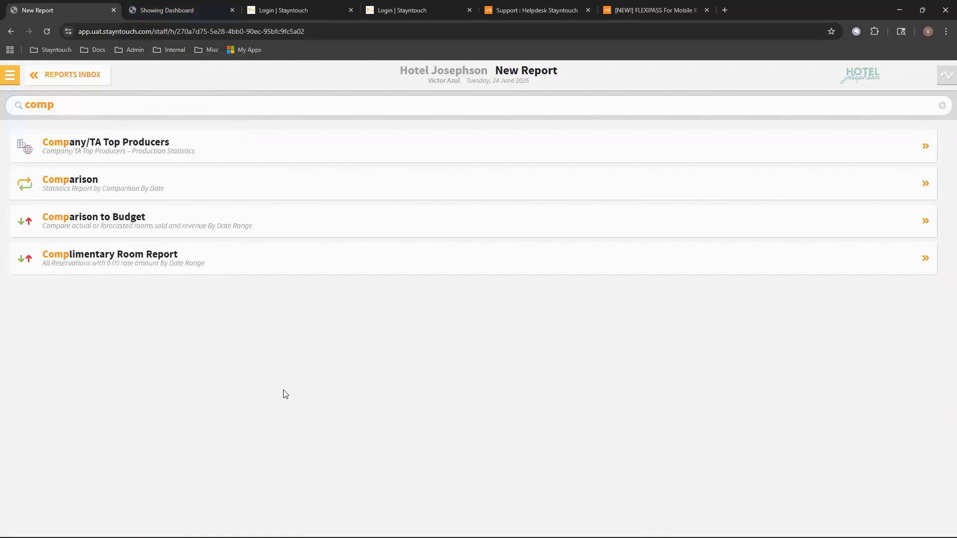
Switch to the Padres Inn session and open the bill of the San Diego guest's reservation arriving 09/26/2025
key("ctrl+Tab")
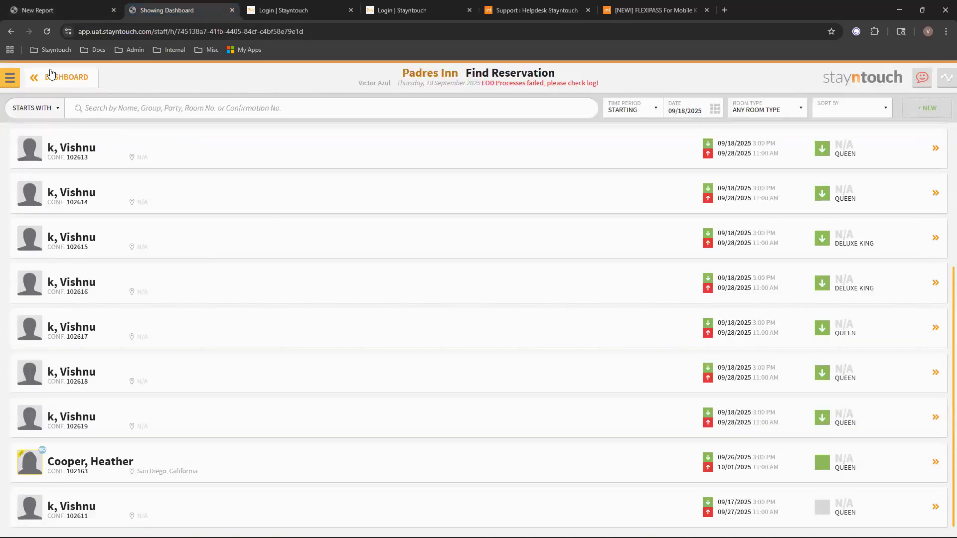
left_click(105, 468)
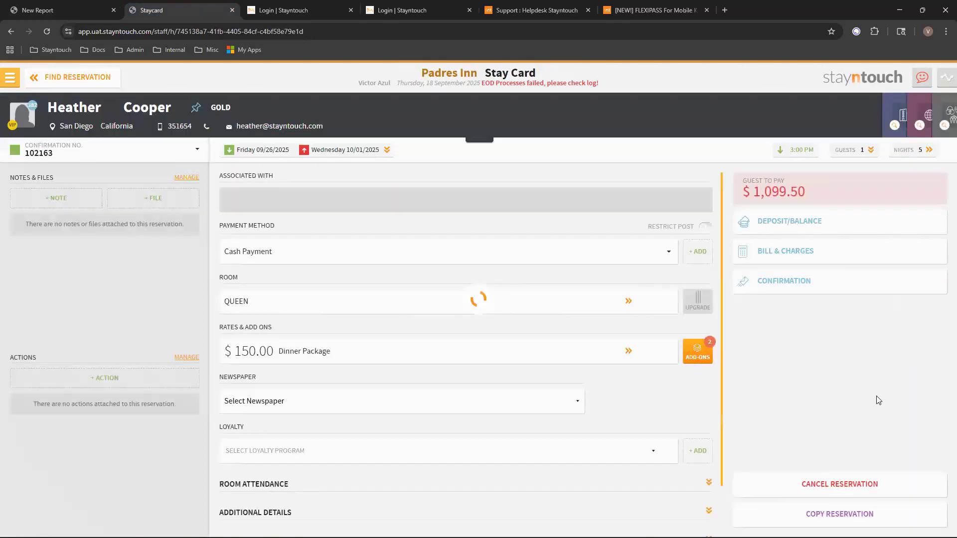
left_click(775, 251)
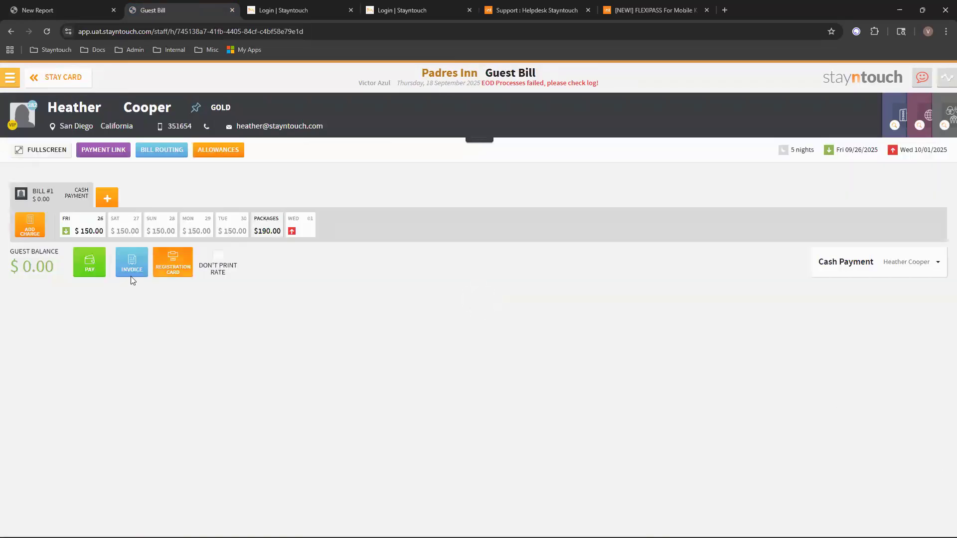
Open the invoice formatting options for the guest bill and view the available bill layouts
left_click(132, 274)
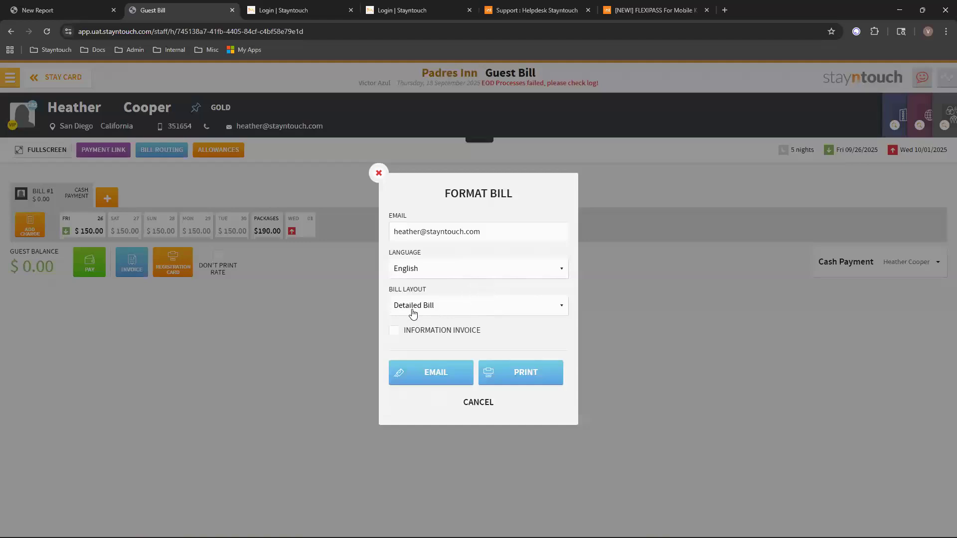
left_click(408, 309)
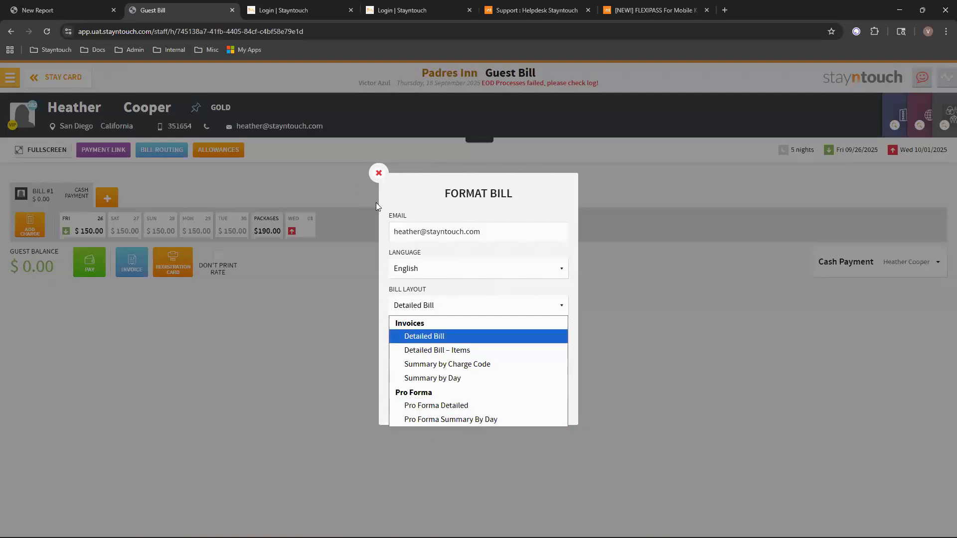
left_click(63, 4)
Return to Hotel Josephson and open the bill formatting options in the Halloween Group's transactions
left_click(63, 3)
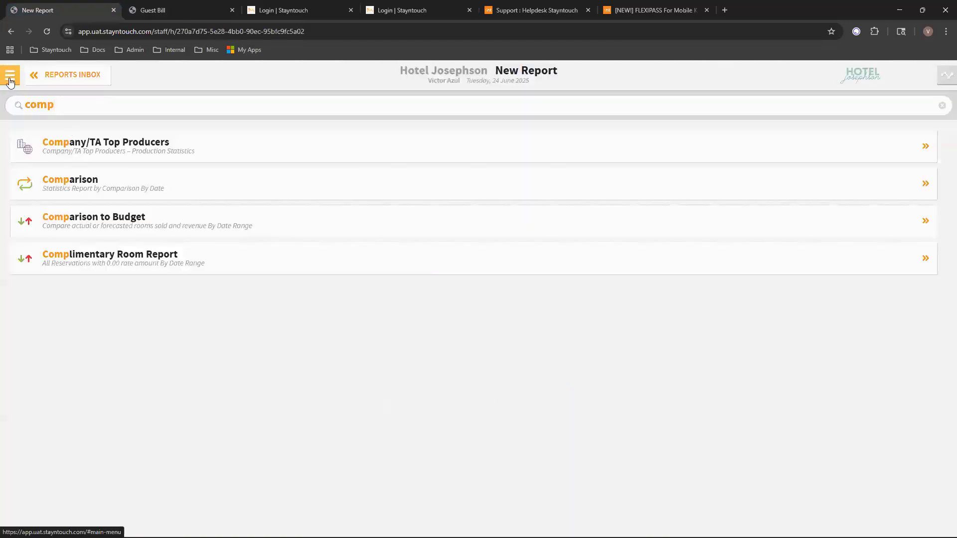
left_click(10, 76)
left_click(83, 171)
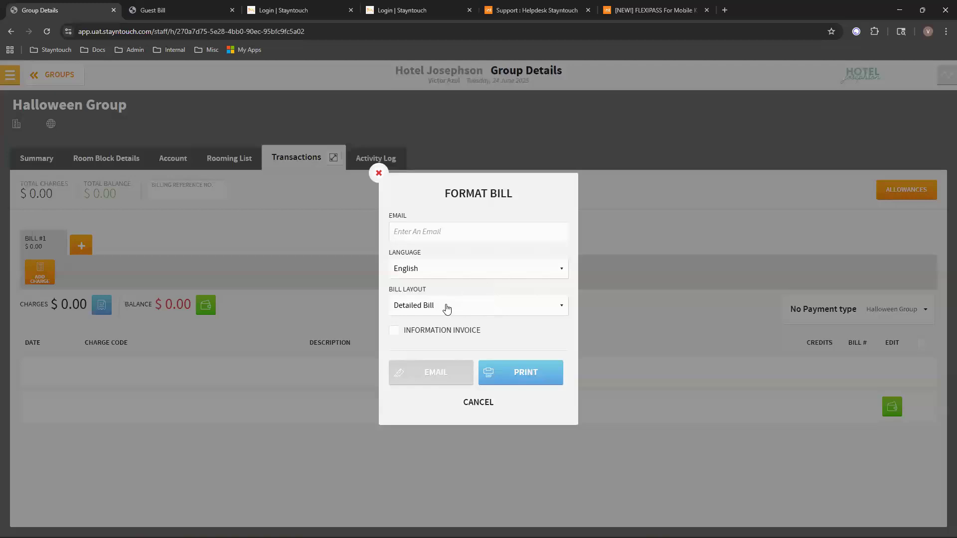
Preview the Halloween Group's bill in the Pro Forma Detailed layout, review its pages and cancel printing
left_click(447, 306)
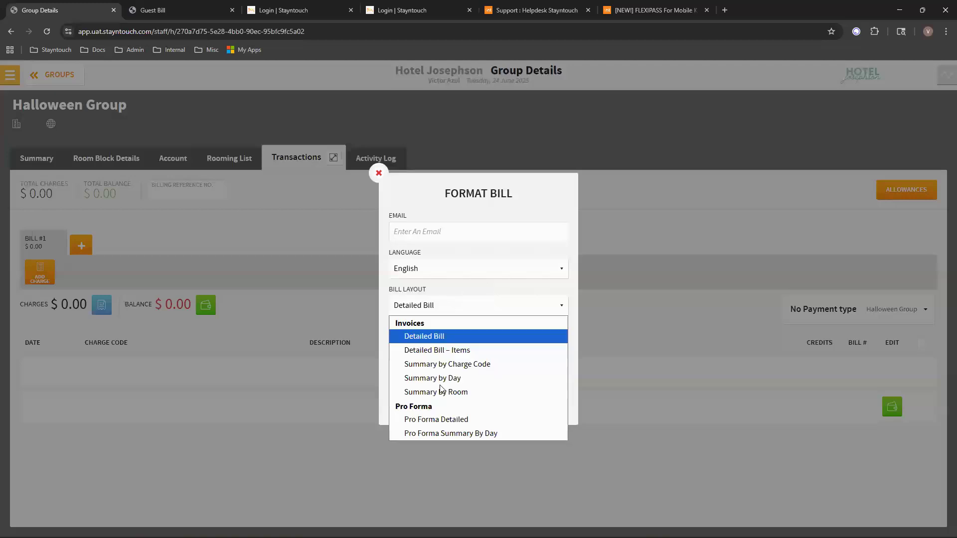
left_click(432, 419)
left_click(527, 375)
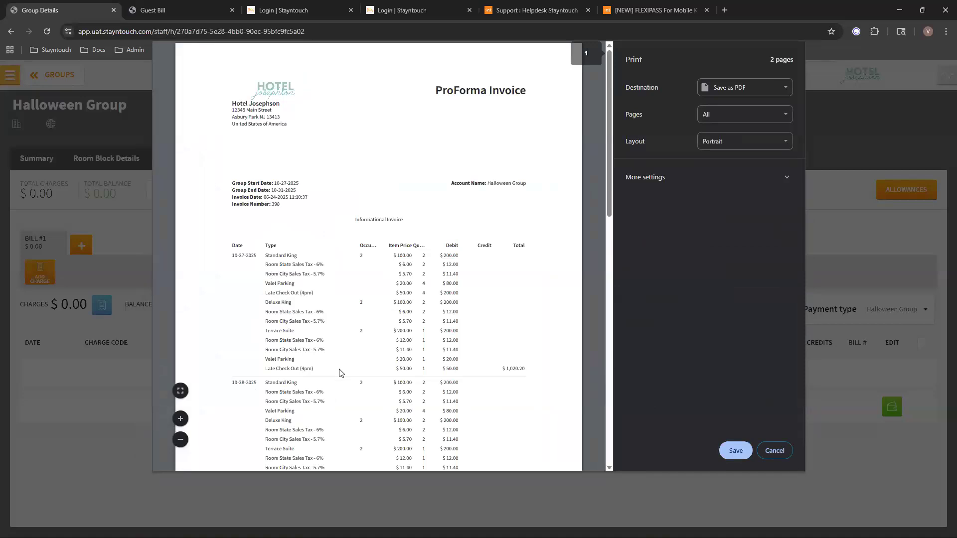
scroll(337, 343, "down", 2)
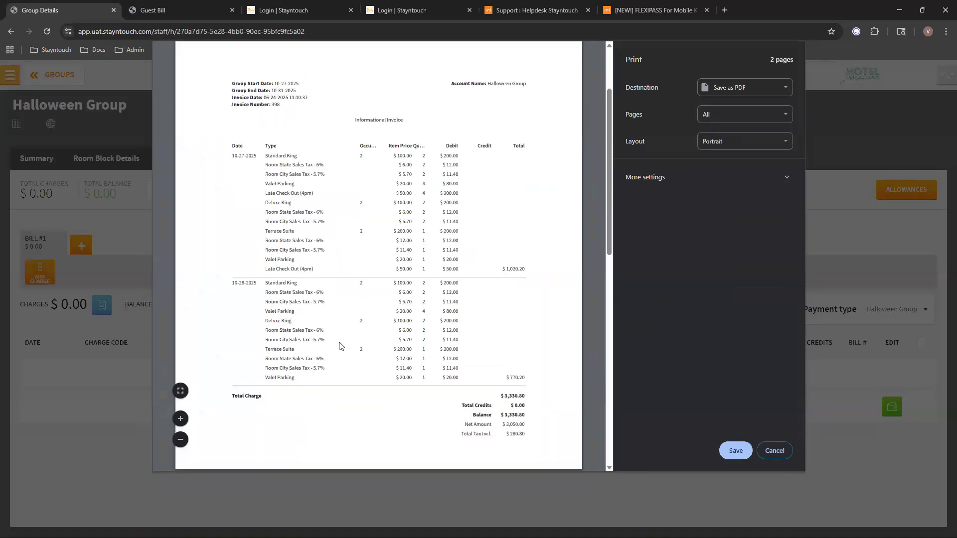
scroll(372, 357, "down", 1)
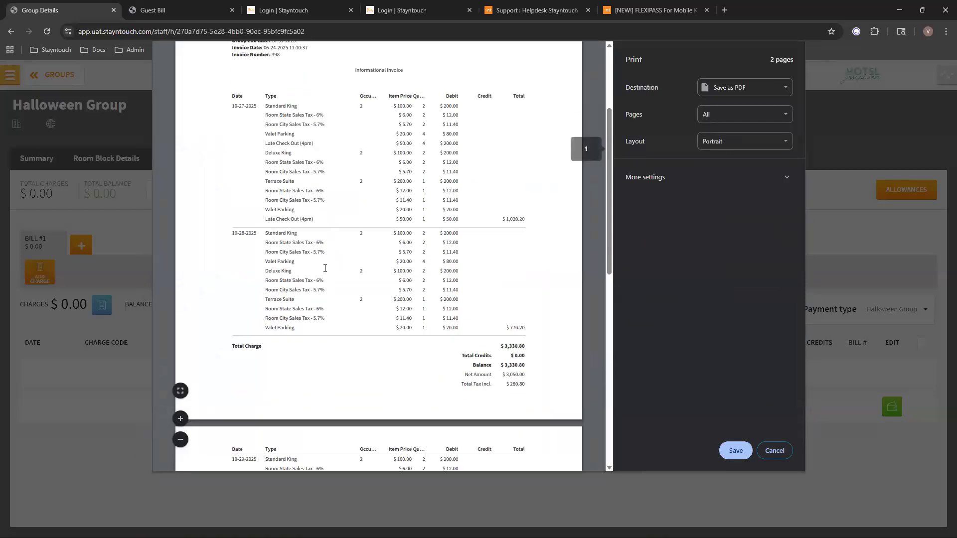
scroll(303, 273, "down", 6)
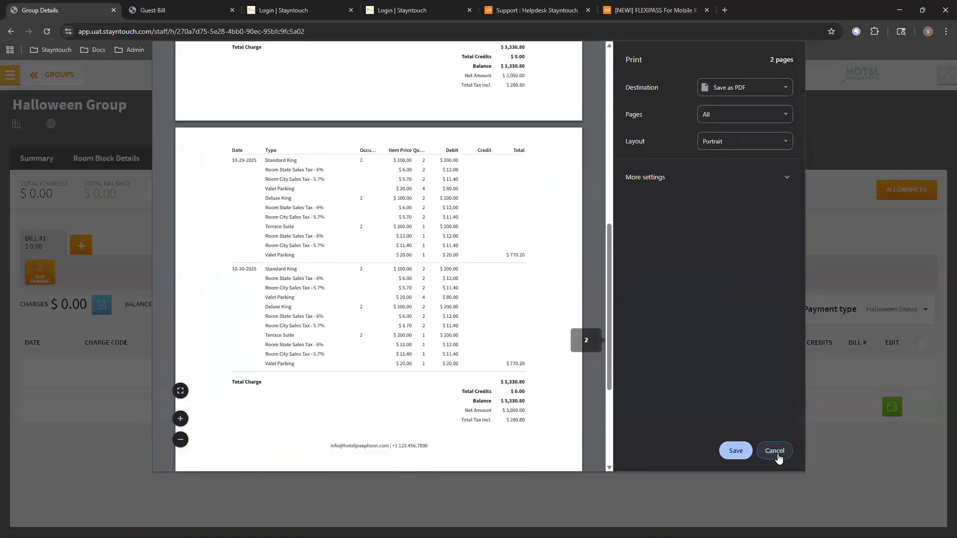
left_click(775, 453)
Preview the Halloween Group's bill in the Pro Forma Summary By Day layout and close it without printing
left_click(102, 304)
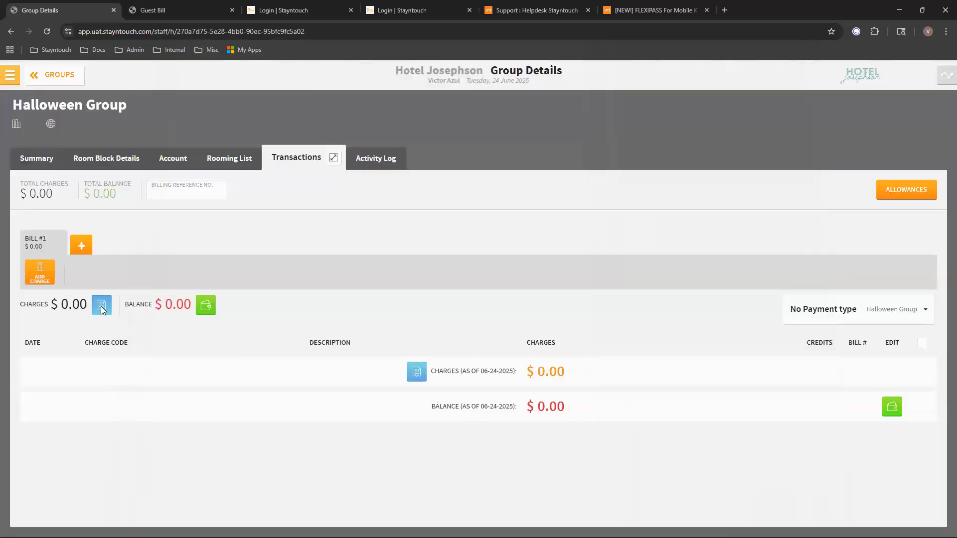
left_click(434, 309)
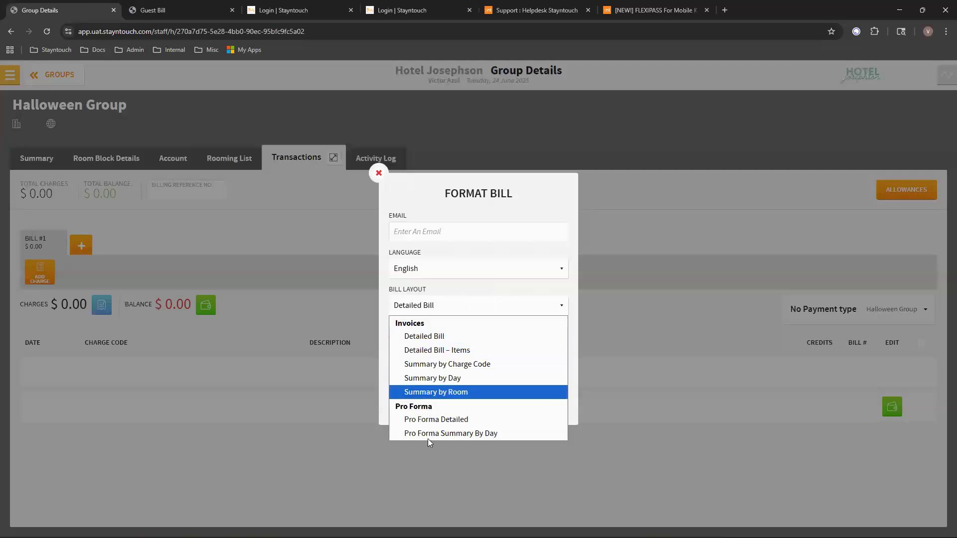
left_click(428, 432)
left_click(529, 385)
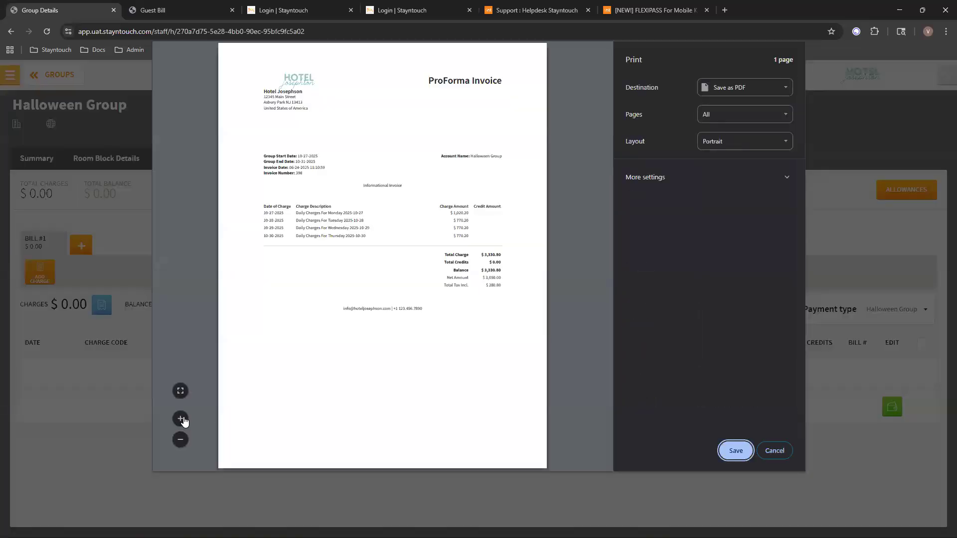
left_click(180, 419)
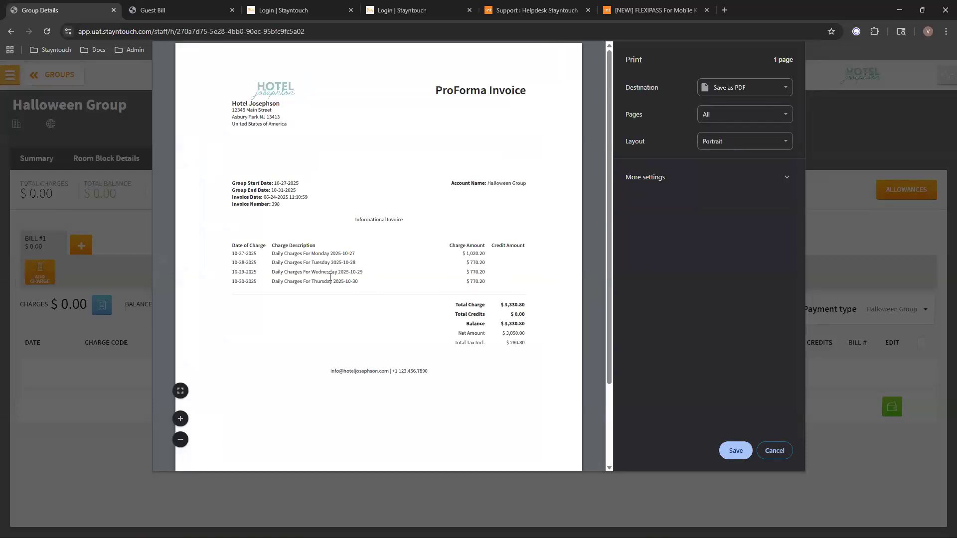
left_click(774, 450)
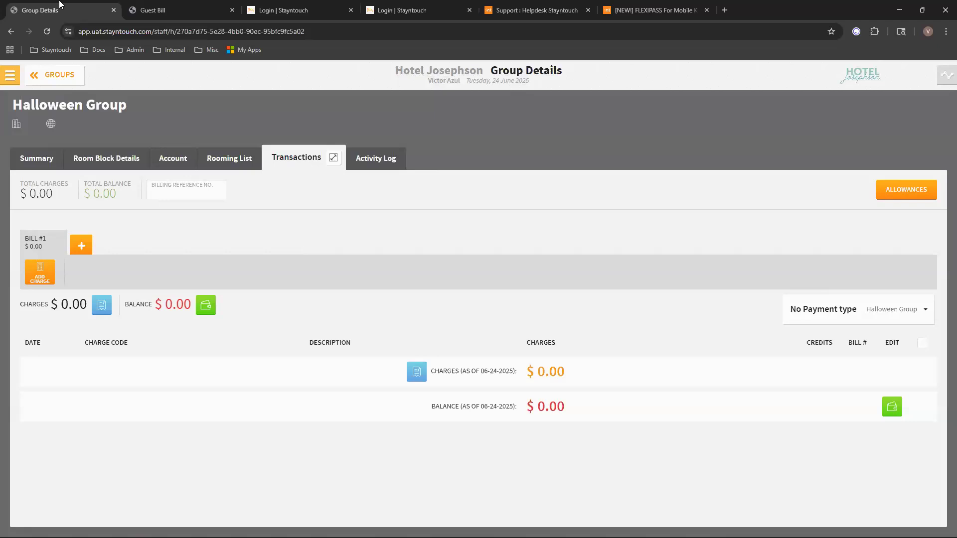
Open the Reservations section of the hotel admin settings
left_click(10, 77)
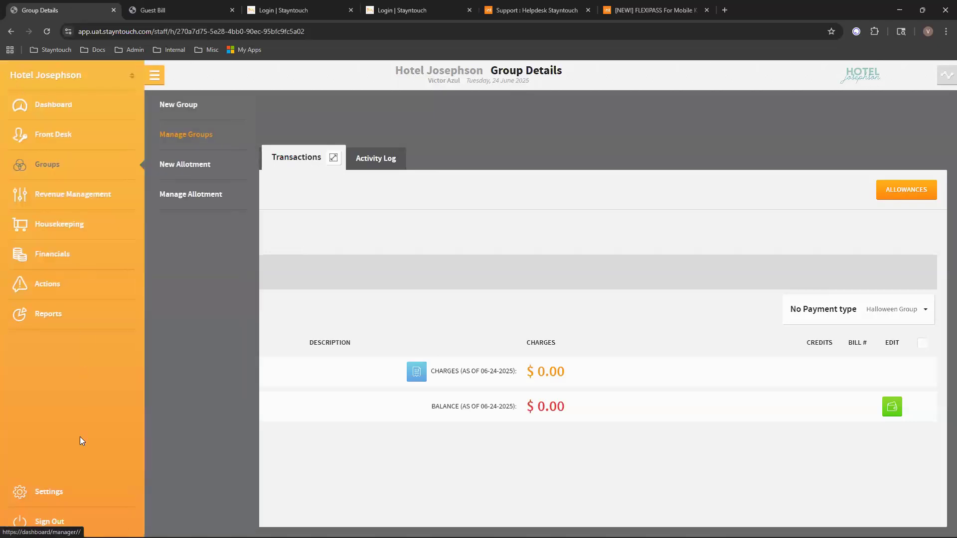
left_click(70, 494)
left_click(201, 139)
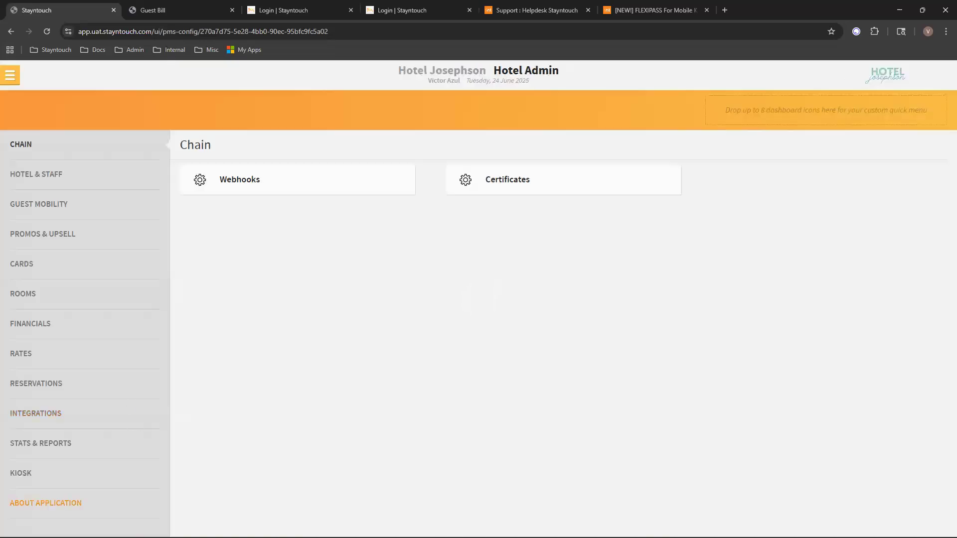
left_click(42, 388)
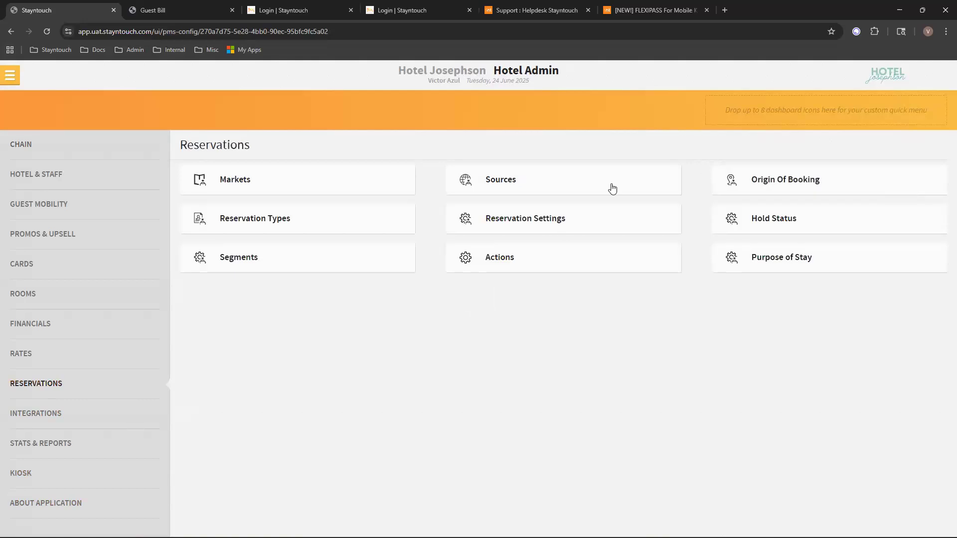
Open Reservation Settings and review the available hour options for delaying unused credit card authorizations, leaving the setting as it is
left_click(573, 219)
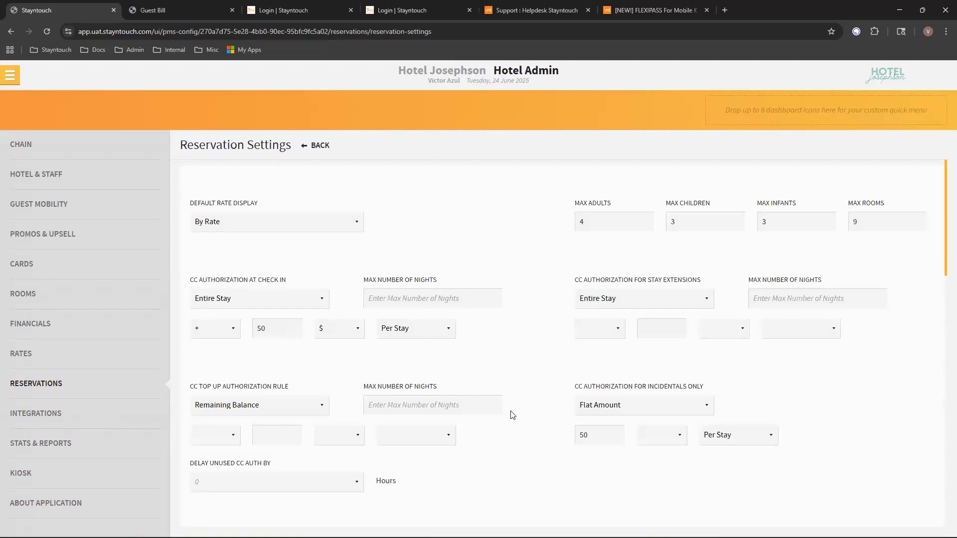
scroll(479, 443, "down", 1)
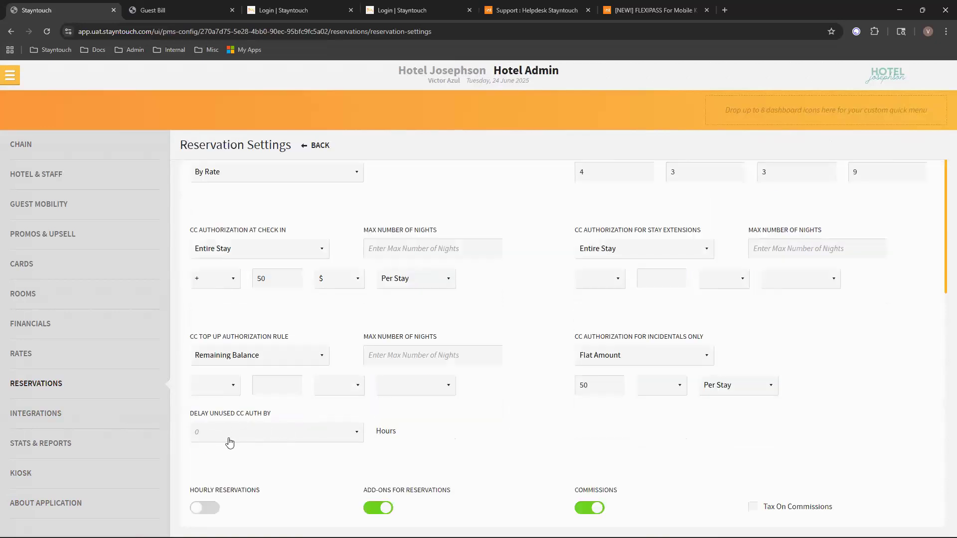
left_click(256, 436)
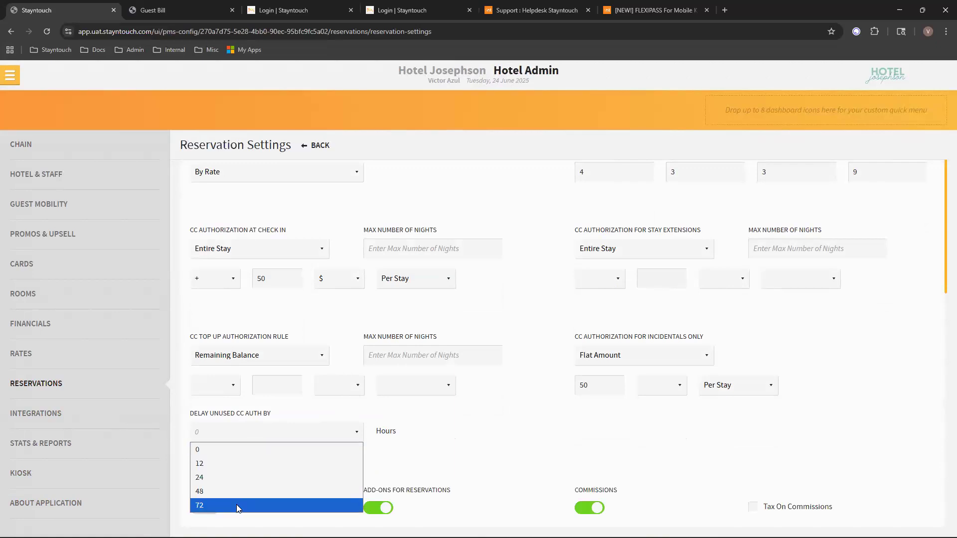
left_click(233, 446)
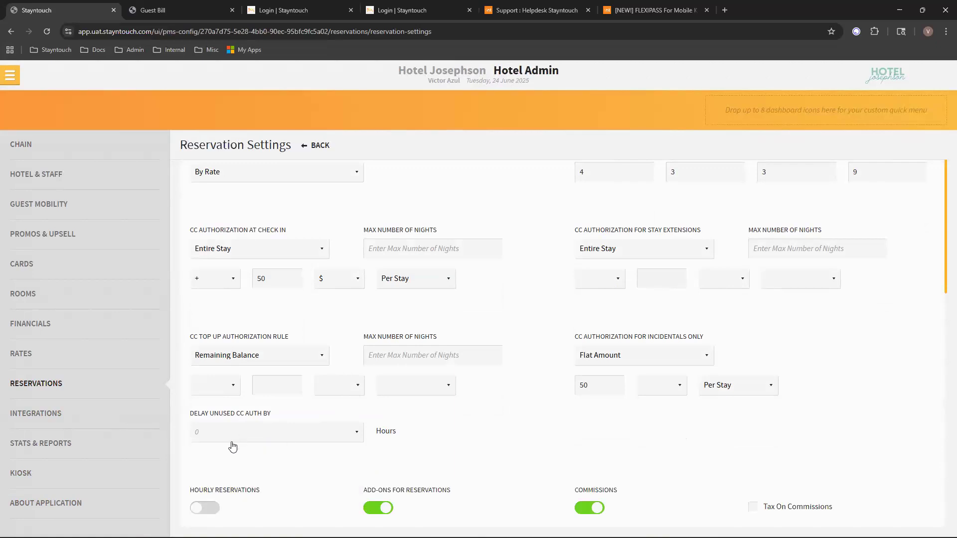
left_click(274, 442)
left_click(466, 439)
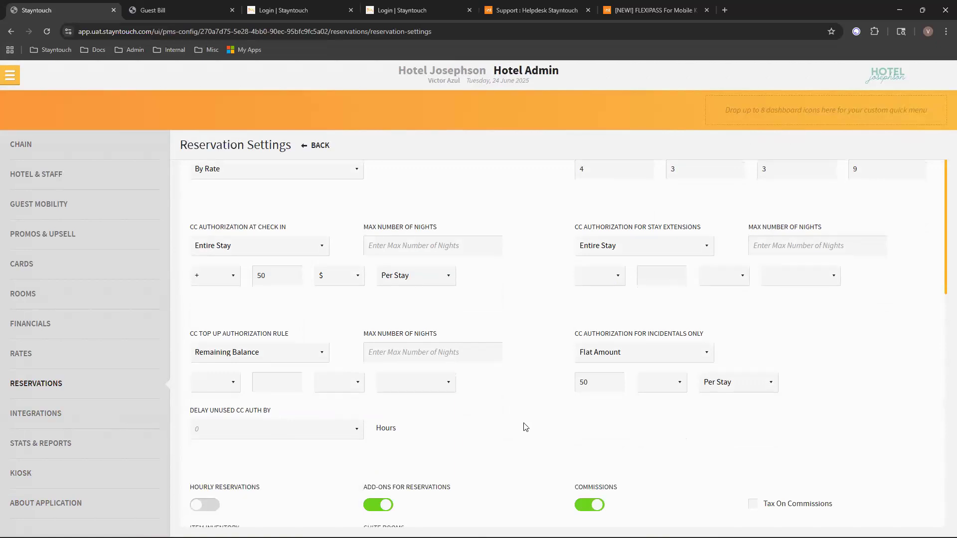
scroll(523, 423, "down", 10)
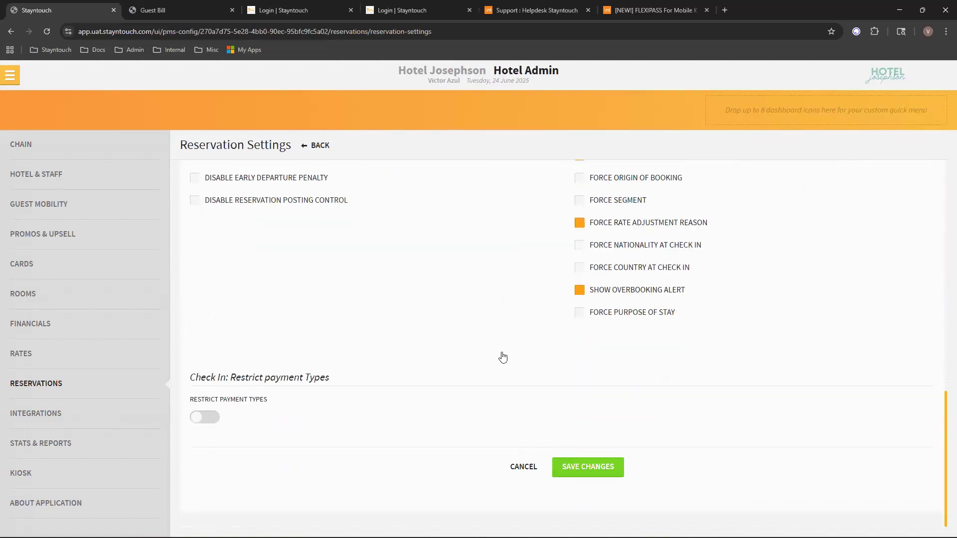
scroll(500, 325, "up", 15)
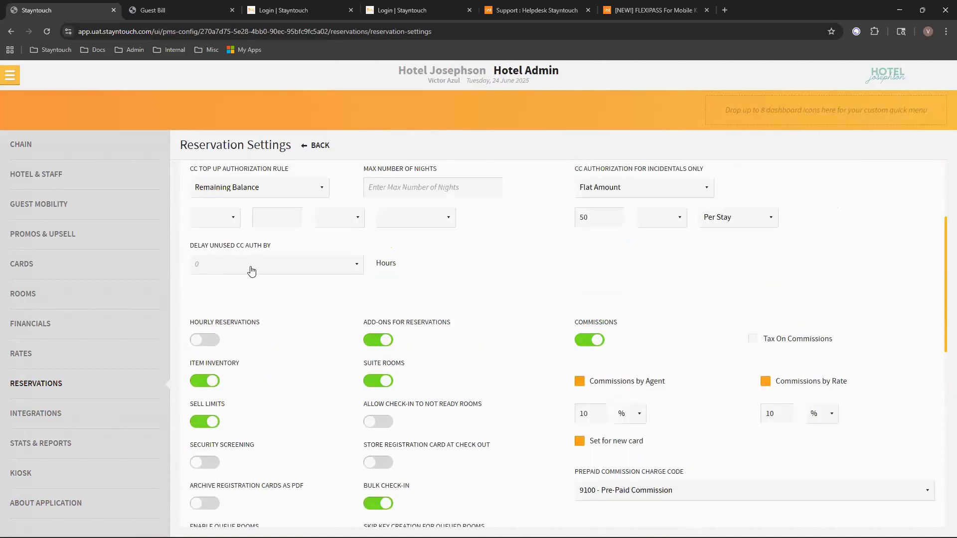
left_click(251, 268)
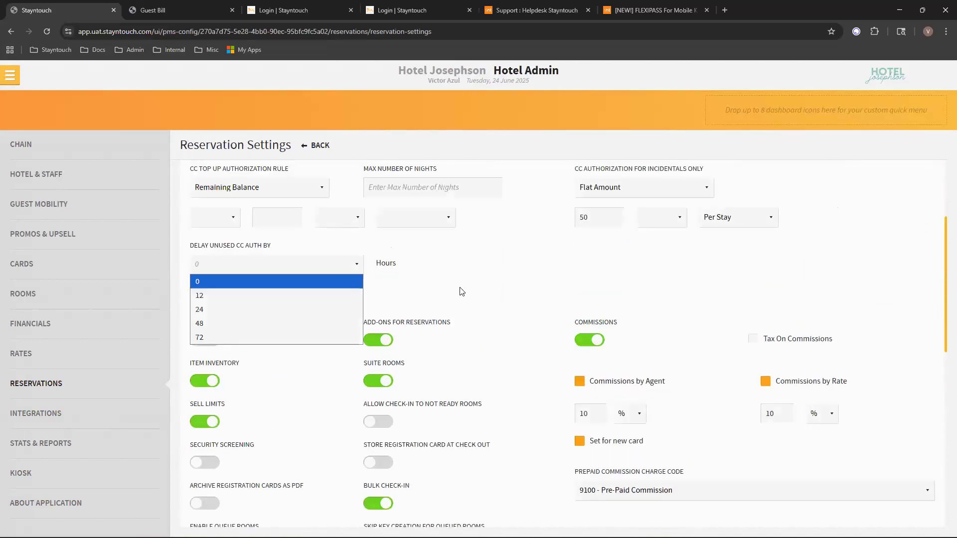
left_click(463, 291)
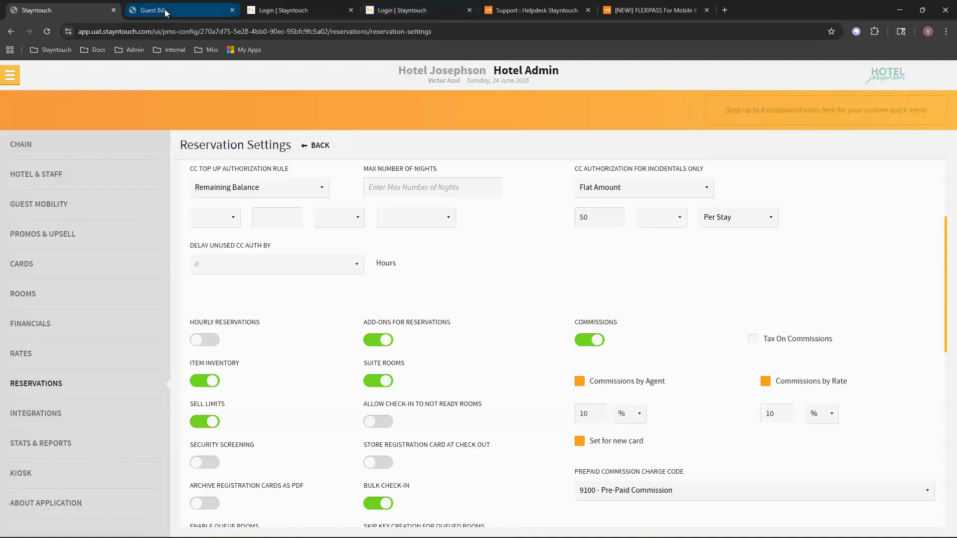
Switch to Padres Inn, dismiss the guest's bill formatting dialog and open the front desk Accounts list
left_click(197, 11)
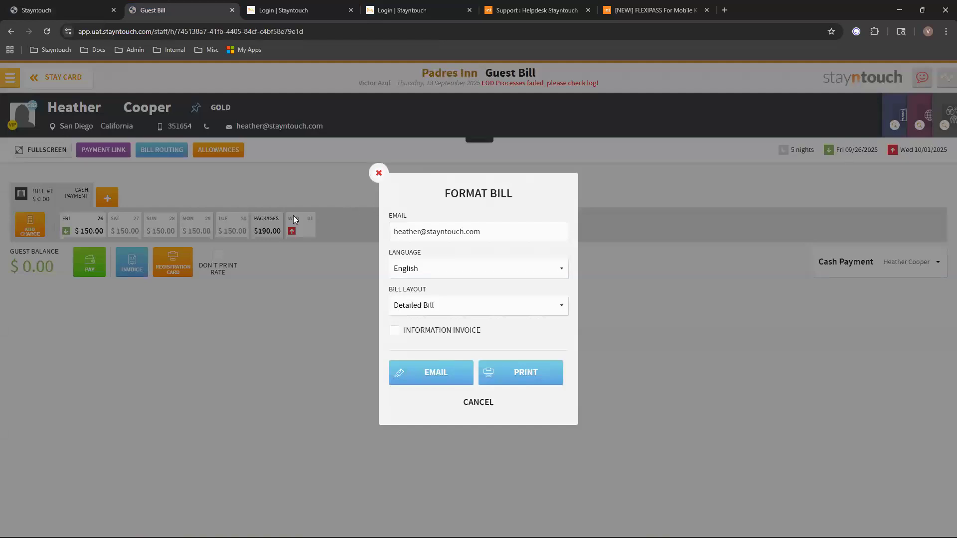
left_click(4, 80)
left_click(5, 79)
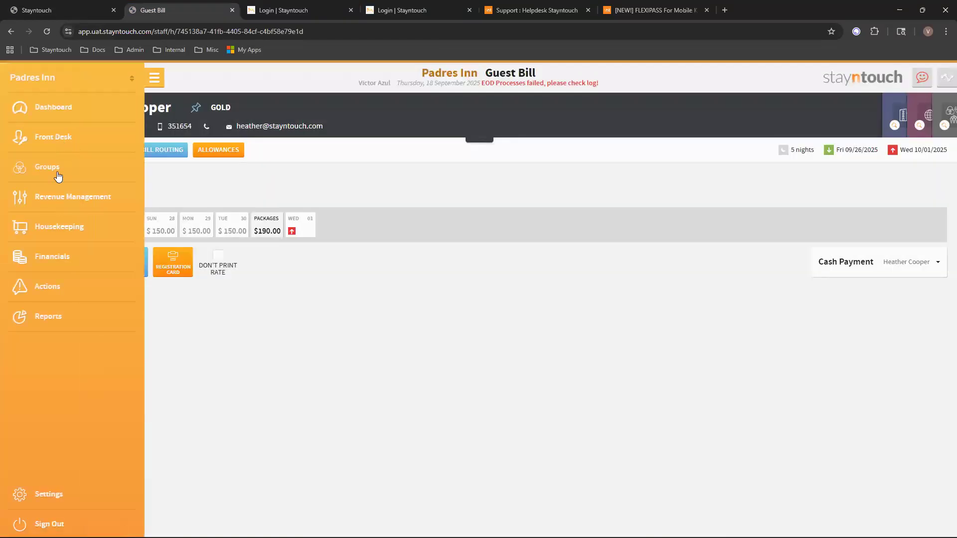
left_click(73, 179)
left_click(79, 139)
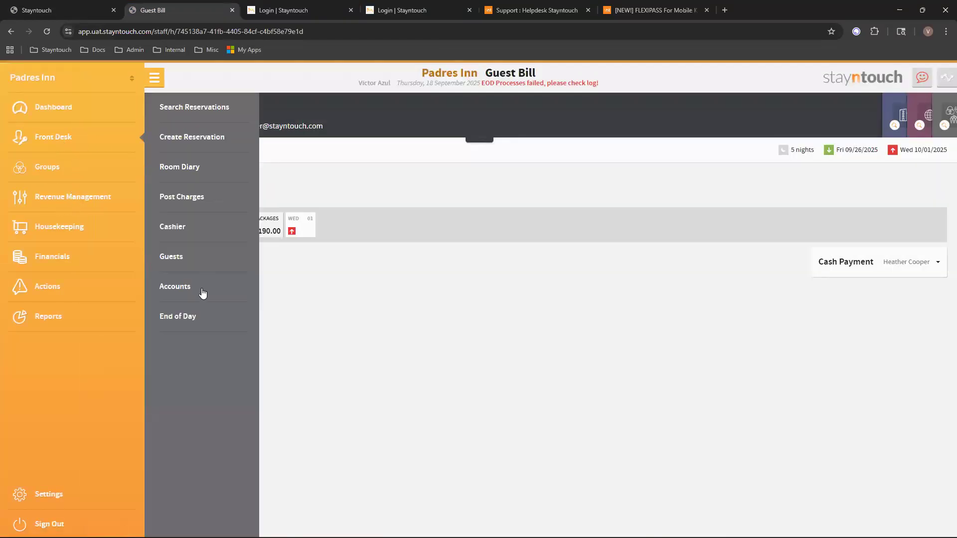
left_click(175, 286)
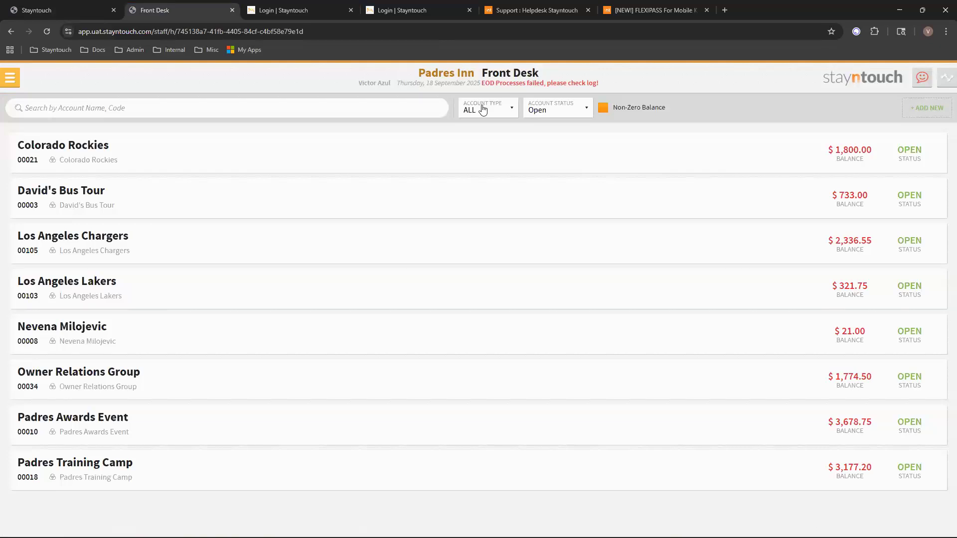
Filter the accounts list to the PASSERBY type and include accounts with a zero balance
left_click(509, 111)
left_click(495, 166)
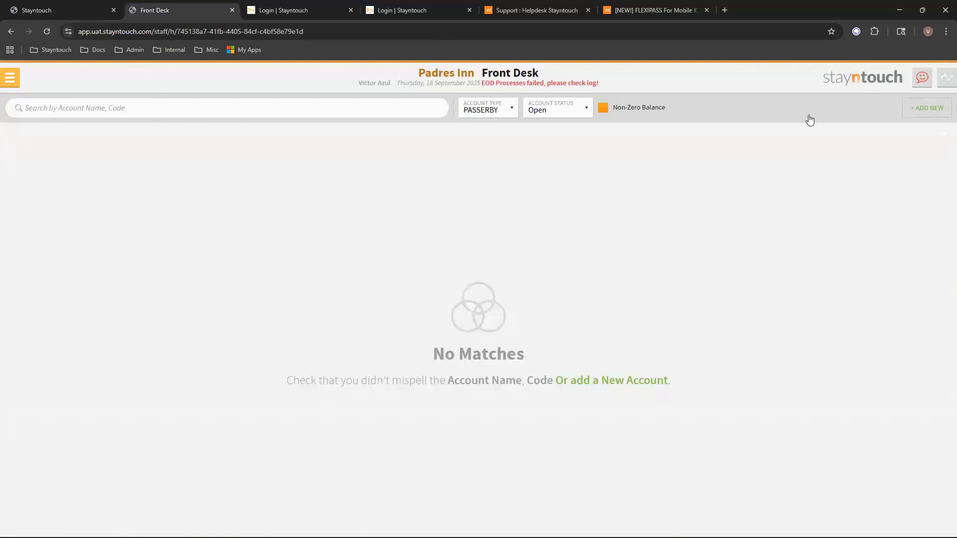
left_click(615, 110)
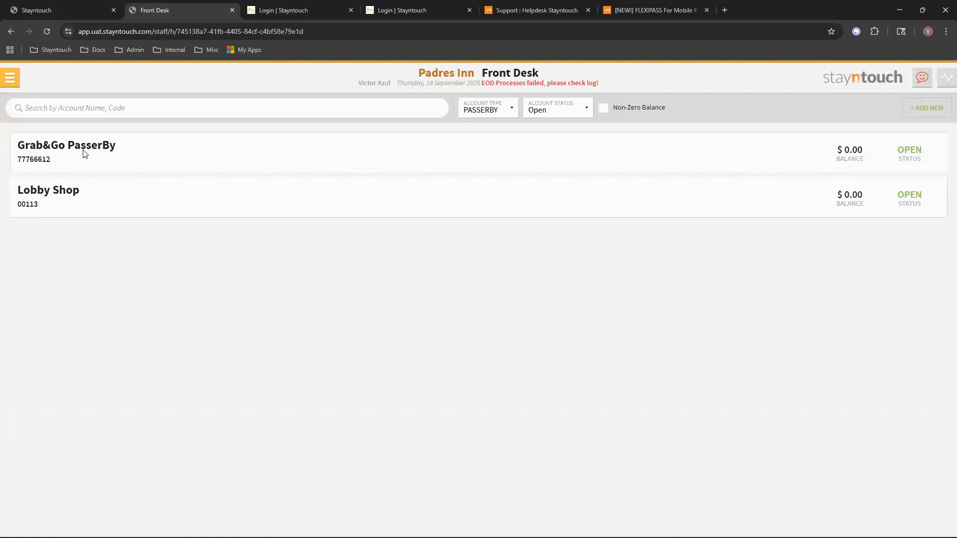
Open the Grab&Go PasserBy account and show its transactions for August 2025
left_click(84, 153)
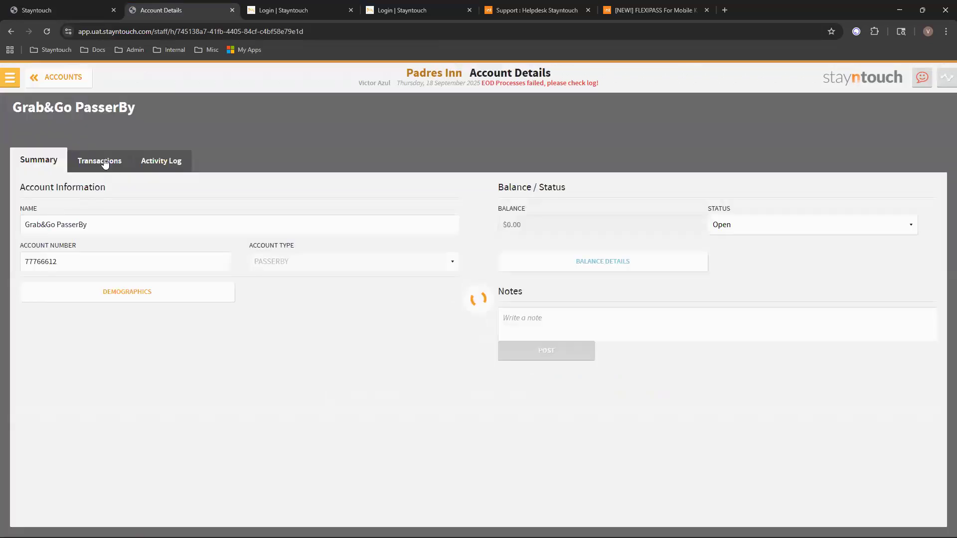
left_click(102, 162)
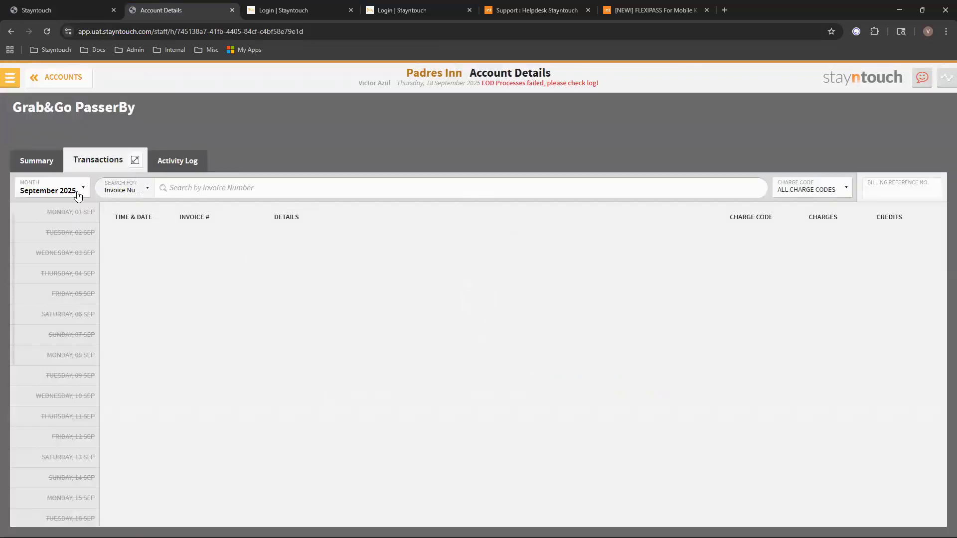
left_click(50, 189)
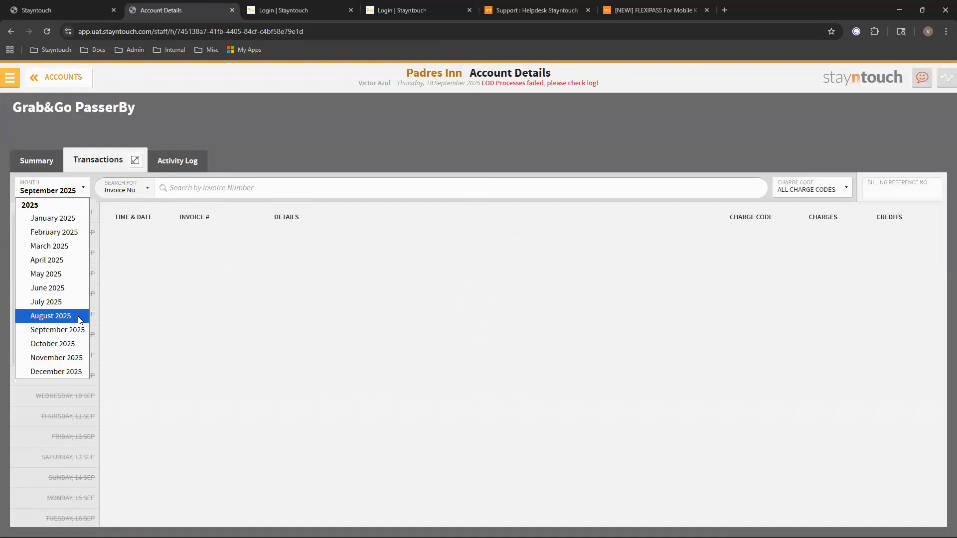
left_click(79, 321)
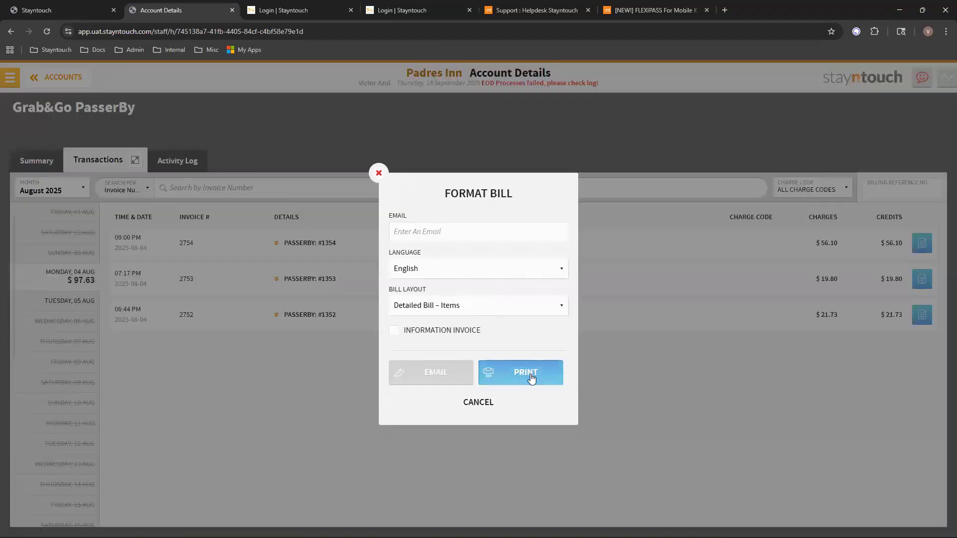
Preview the 09:00 PM invoice of 4 August 2025 in the Detailed Bill – Items layout, examine its item lines and cancel printing
left_click(530, 375)
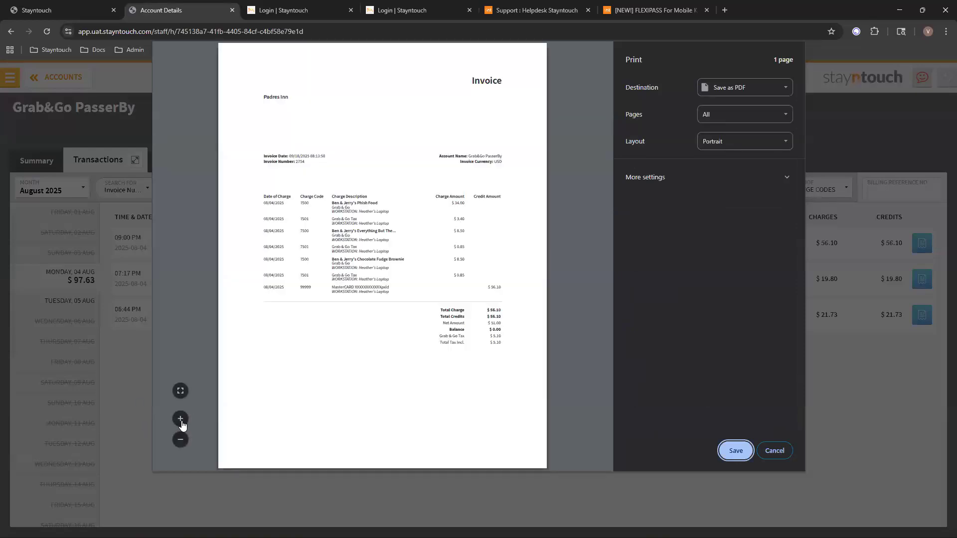
left_click(181, 419)
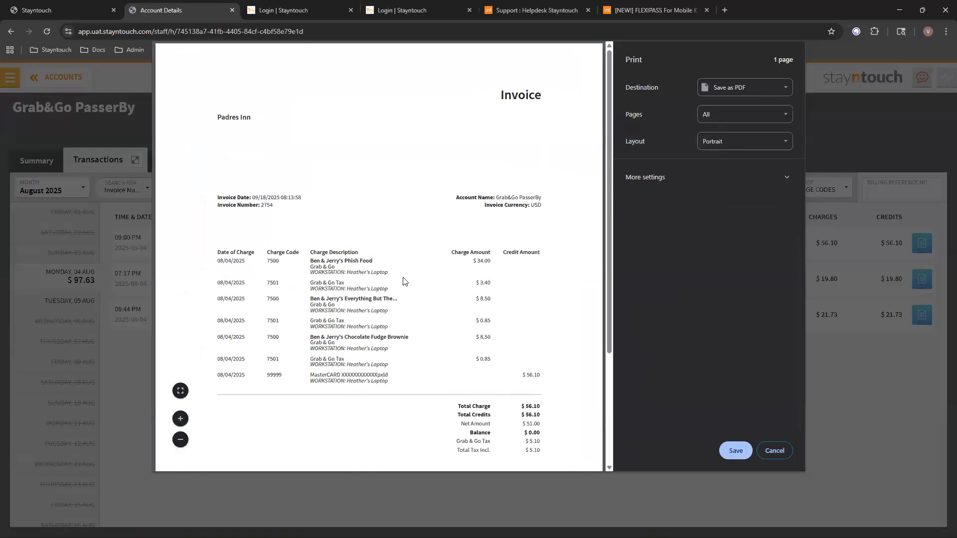
left_click(776, 451)
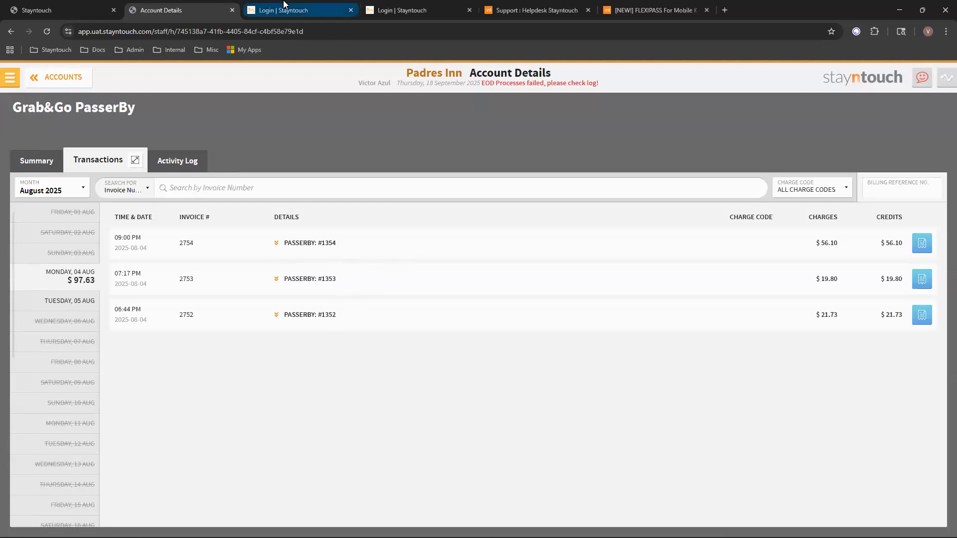
Switch to the separate Stayntouch login page and sign in to the Island Group chain by entering the account password
mouse_move(293, 5)
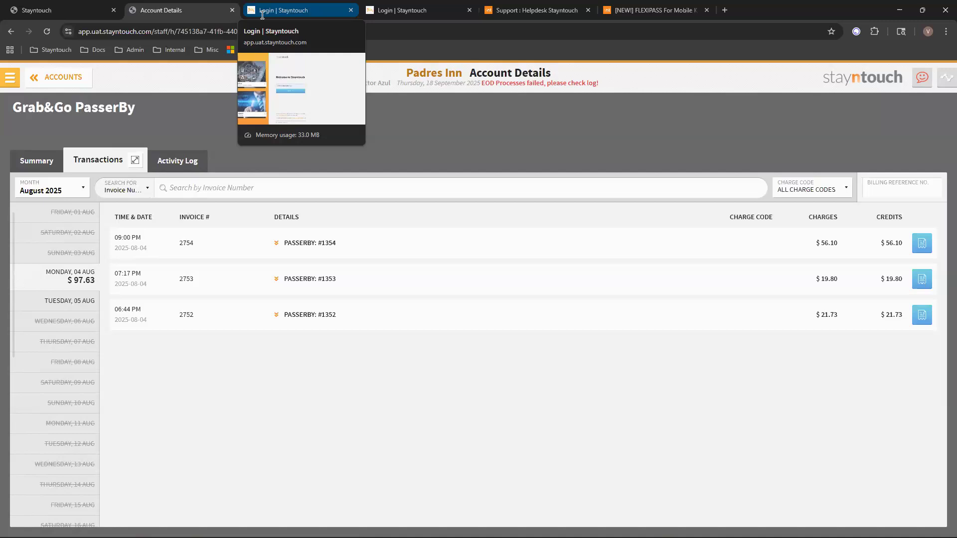
left_click(314, 6)
left_click(392, 307)
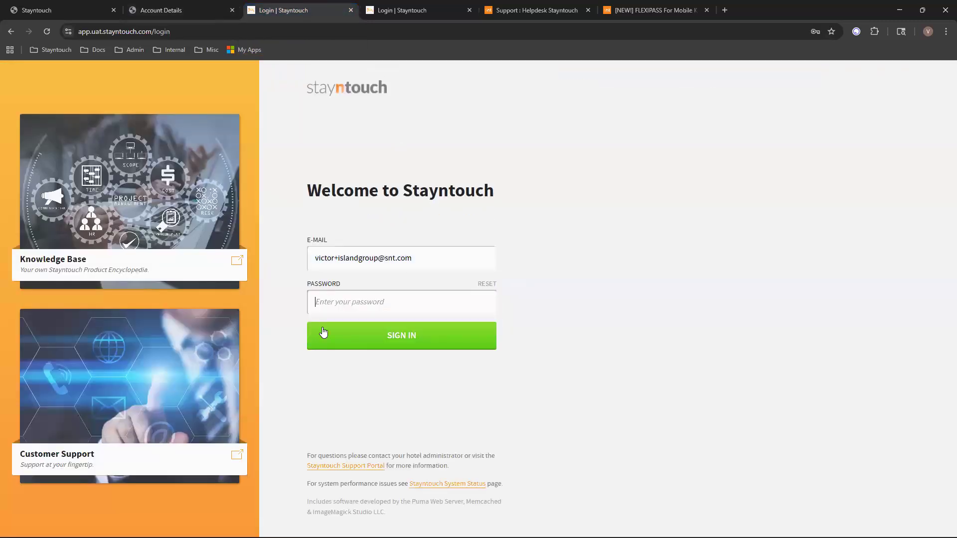
left_click(341, 301)
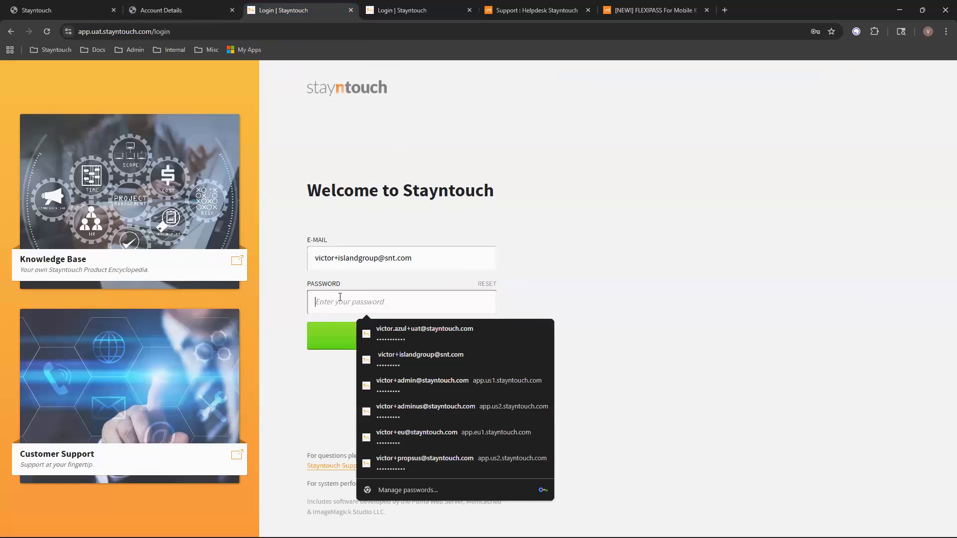
type("****")
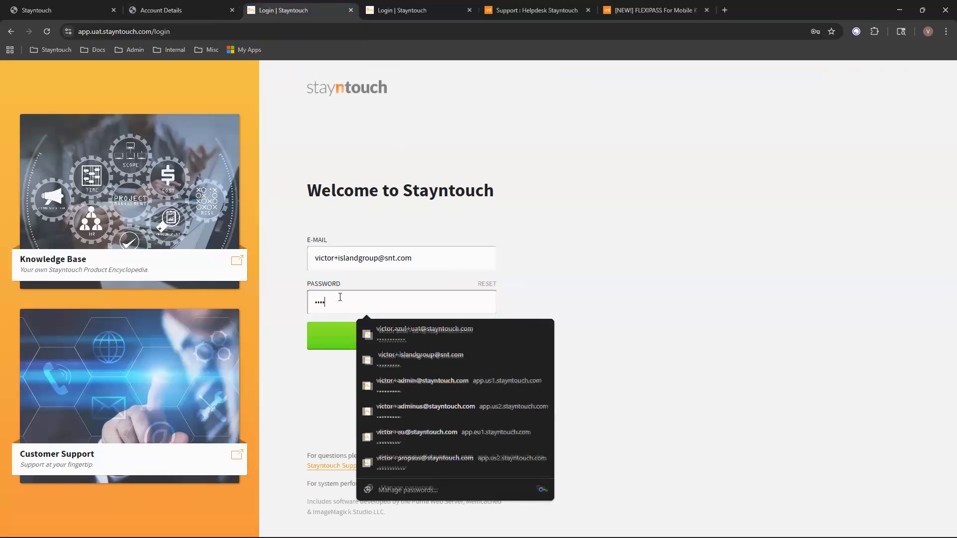
type("*****")
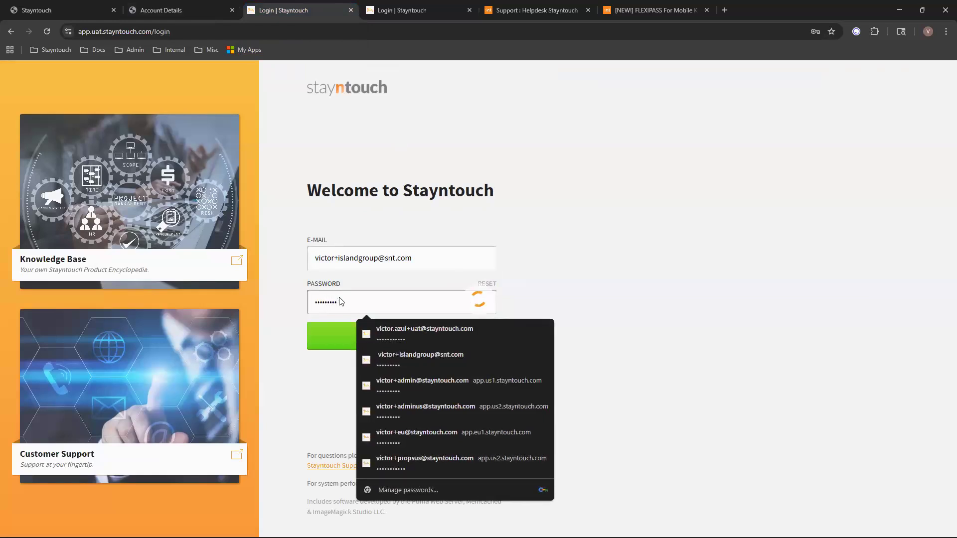
key("Return")
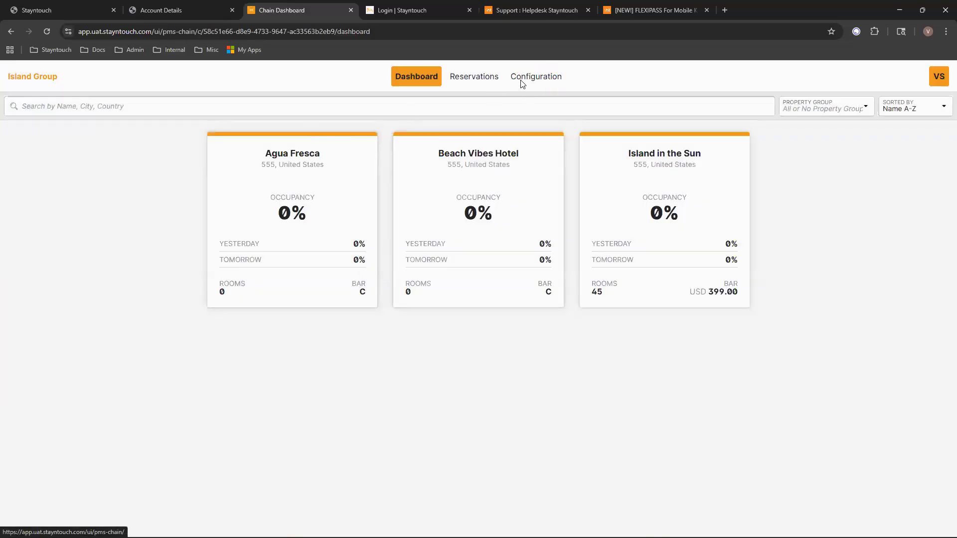
Open the 1001 Room Charge template from the charge codes in the chain's financial configuration
left_click(532, 76)
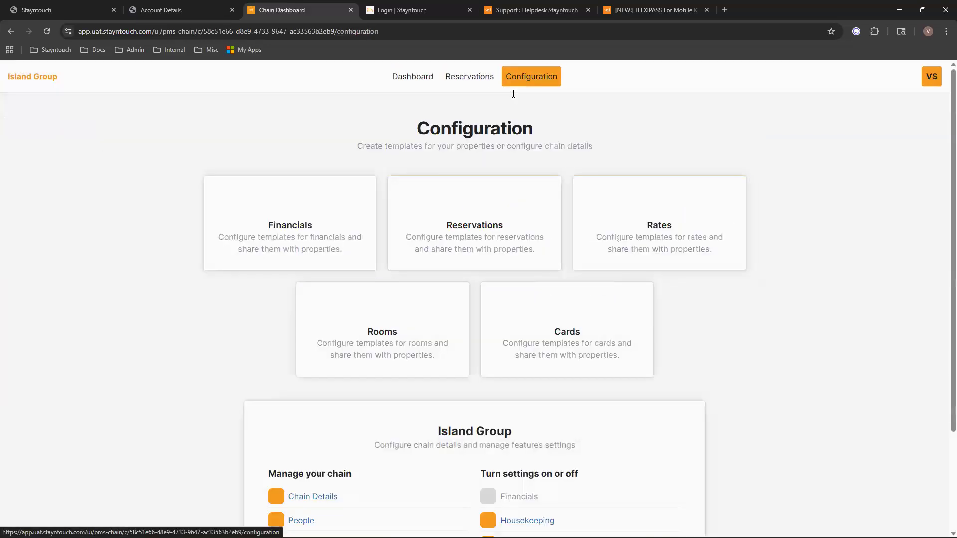
left_click(318, 233)
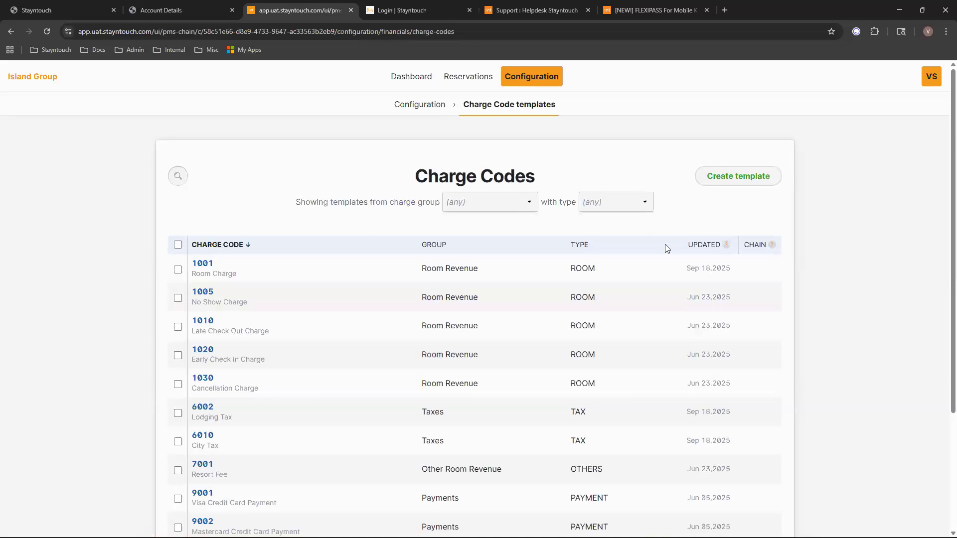
left_click(204, 271)
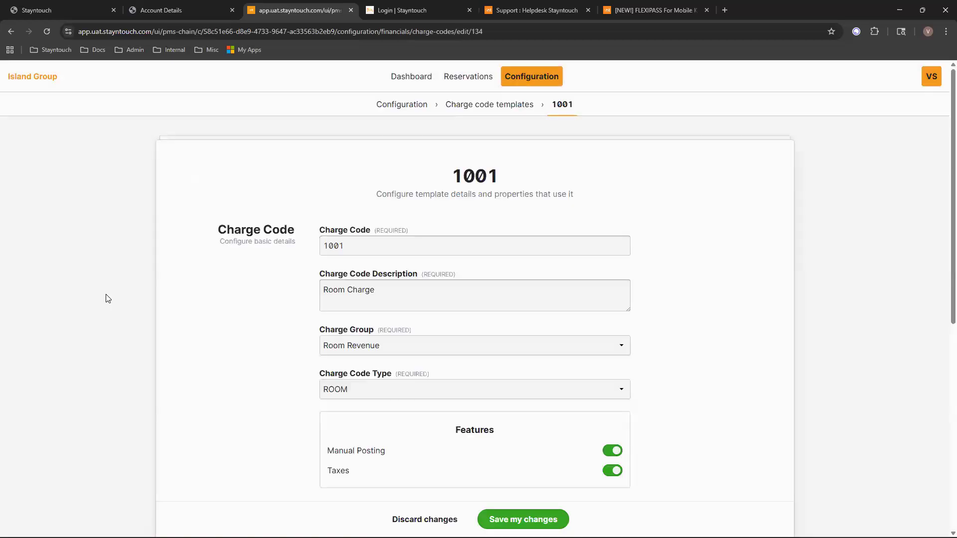
Turn Editable in PMS off and back on for the template's taxes, review the subscribed properties and try to save the changes
scroll(257, 337, "down", 5)
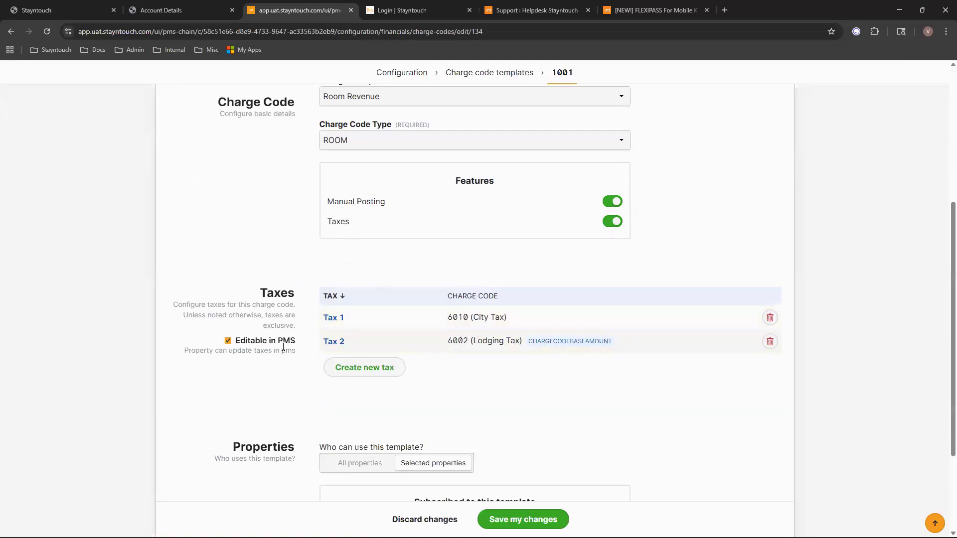
left_click(229, 342)
scroll(154, 289, "down", 1)
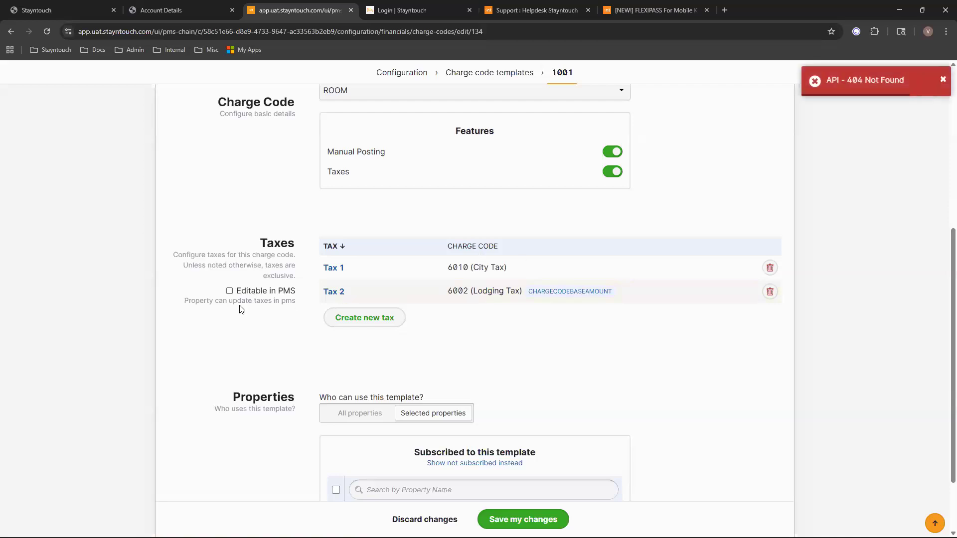
left_click(230, 292)
scroll(638, 394, "down", 2)
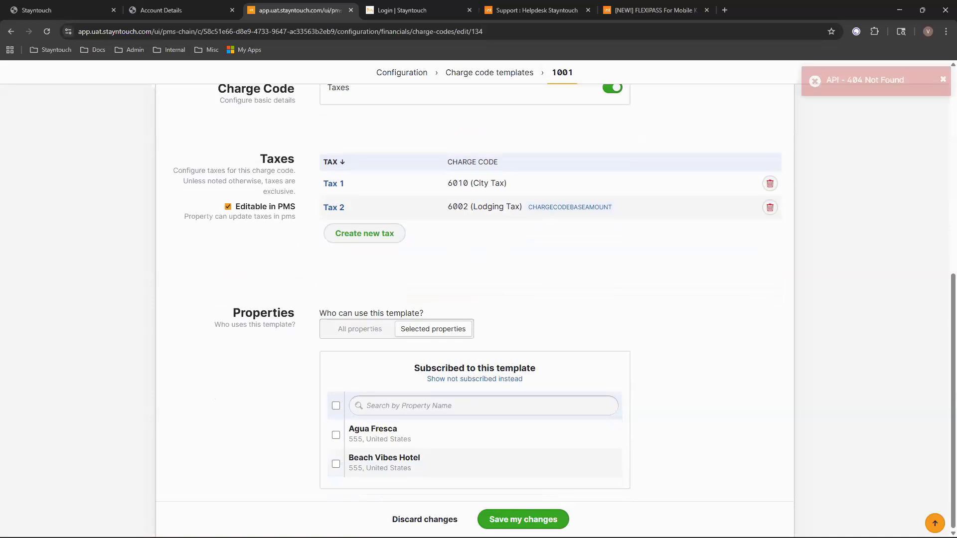
left_click(539, 521)
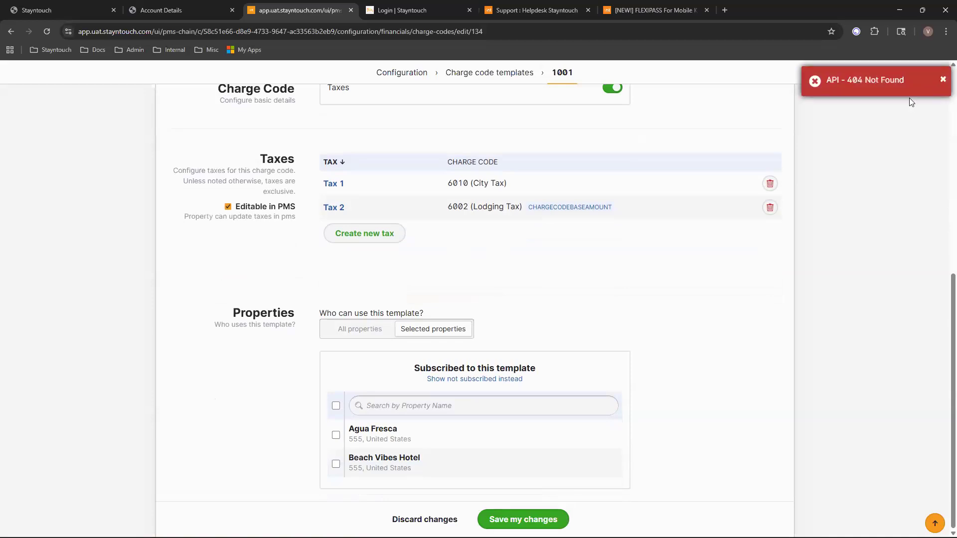
Leave the 1001 template for the Island Group chain dashboard and try to return to the earlier pages
scroll(523, 344, "up", 5)
scroll(530, 335, "up", 3)
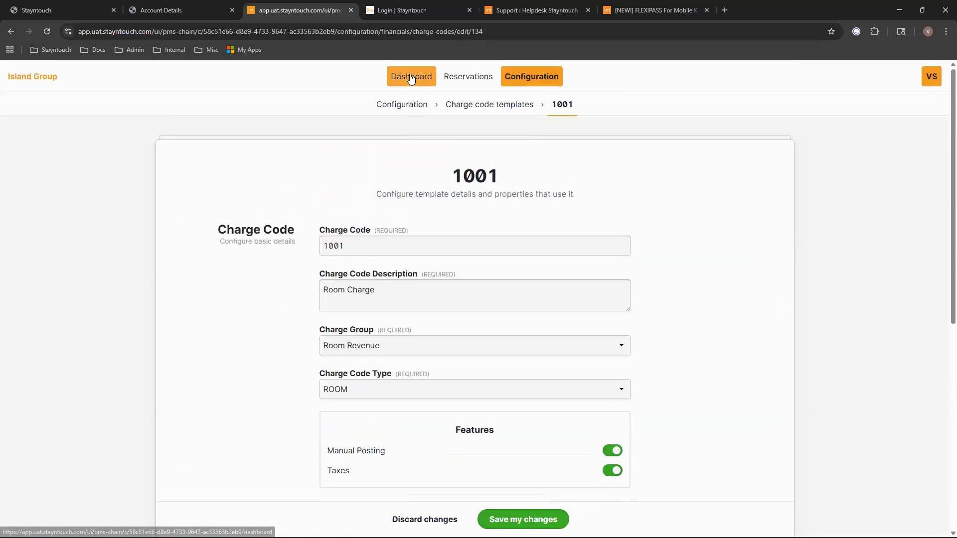
left_click(406, 76)
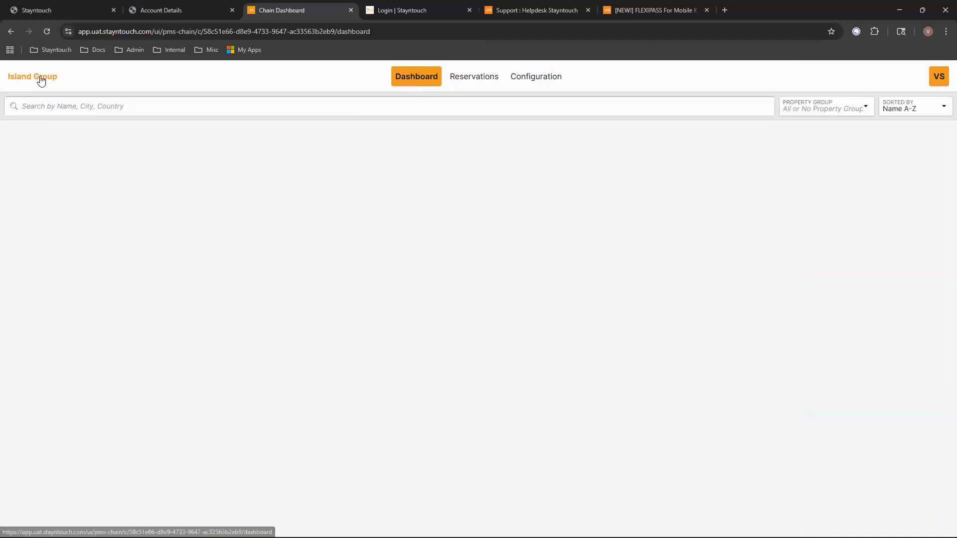
left_click(467, 78)
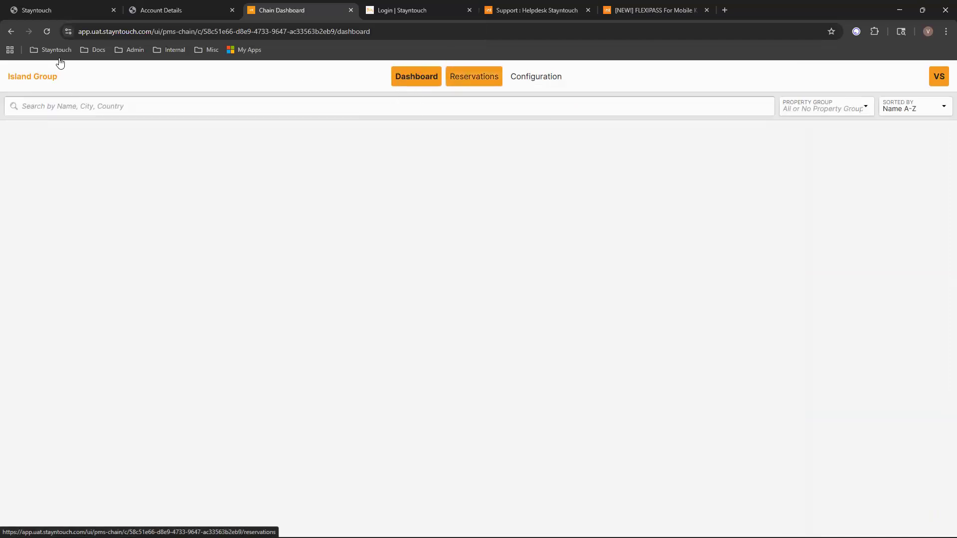
left_click(432, 75)
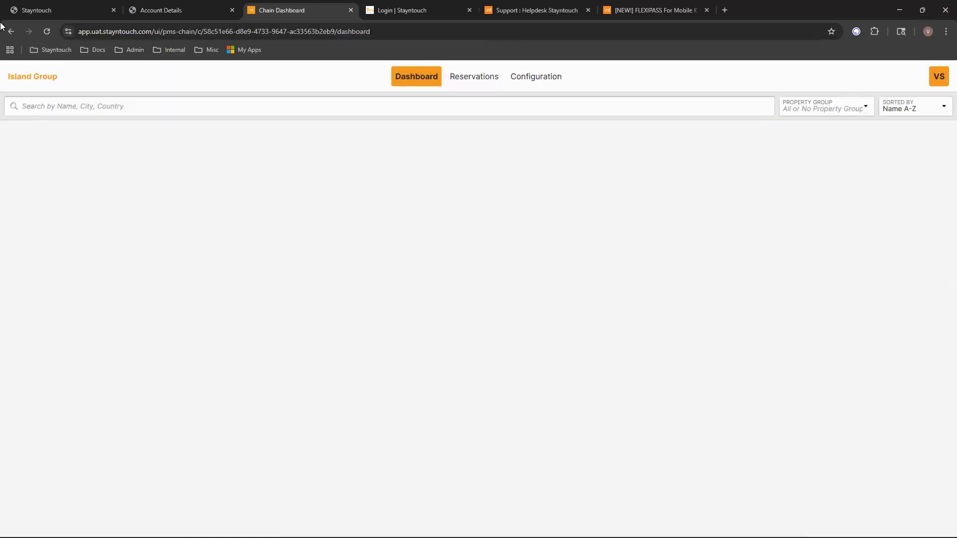
left_click(12, 33)
left_click(12, 33)
Reopen the UAT login page, sign in with the account password and continue to the Agua Fresca property
left_click(56, 50)
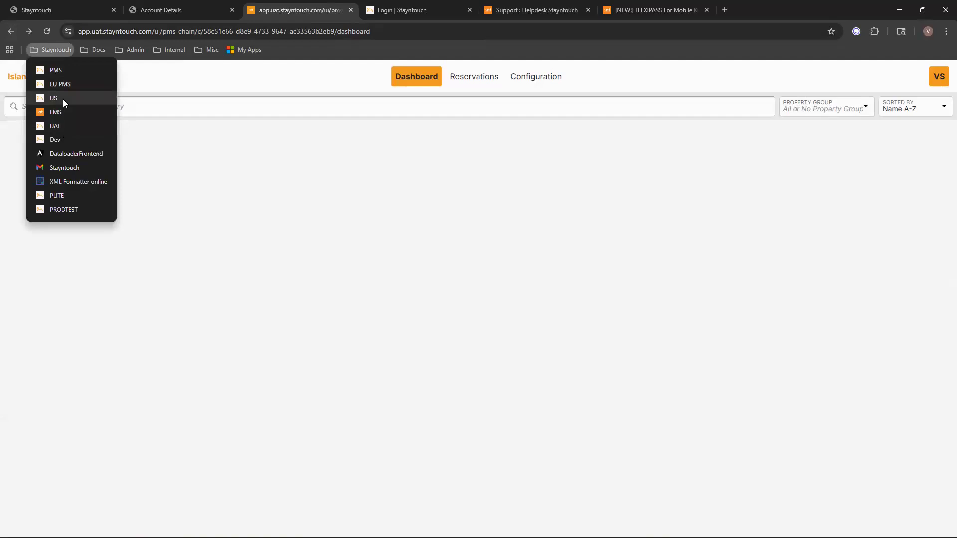
left_click(60, 129)
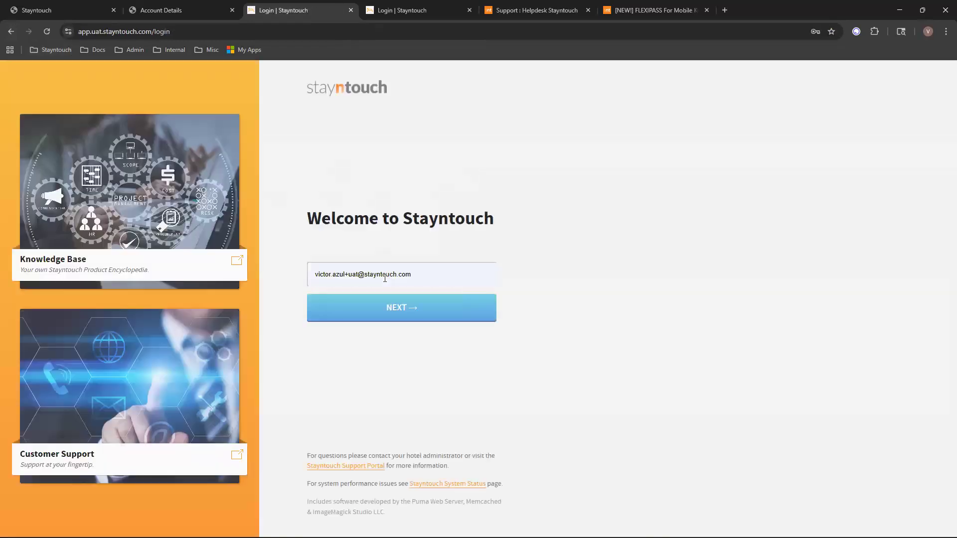
left_click(387, 310)
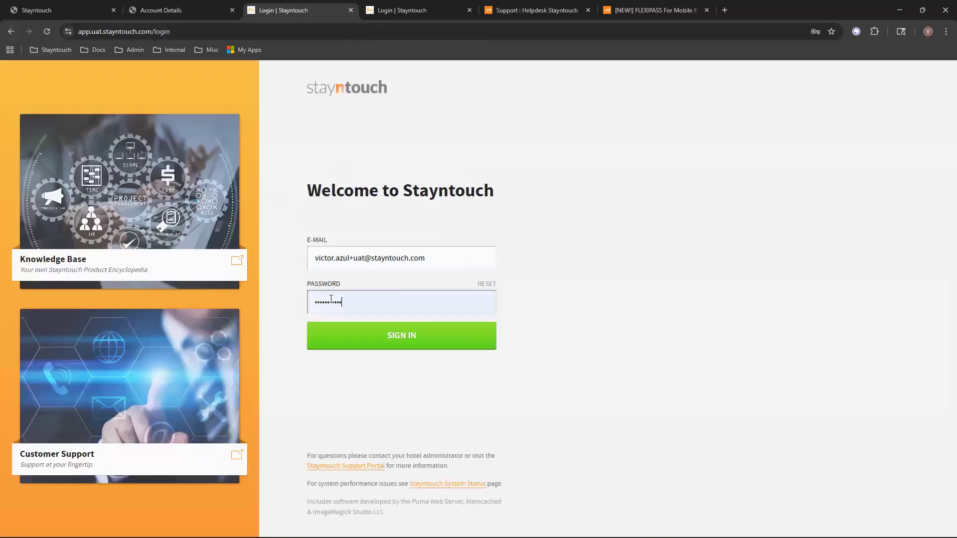
left_click(361, 333)
left_click(415, 301)
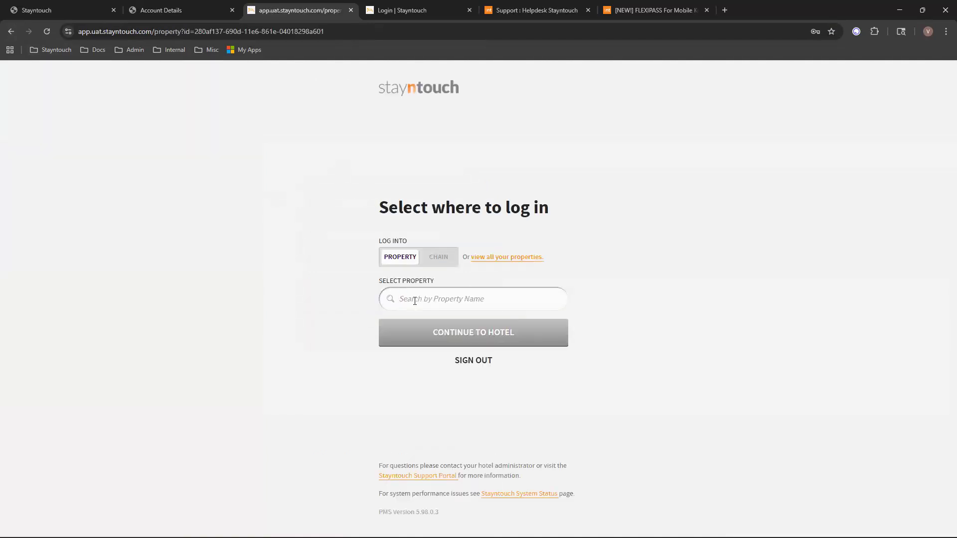
type("agua")
left_click(429, 325)
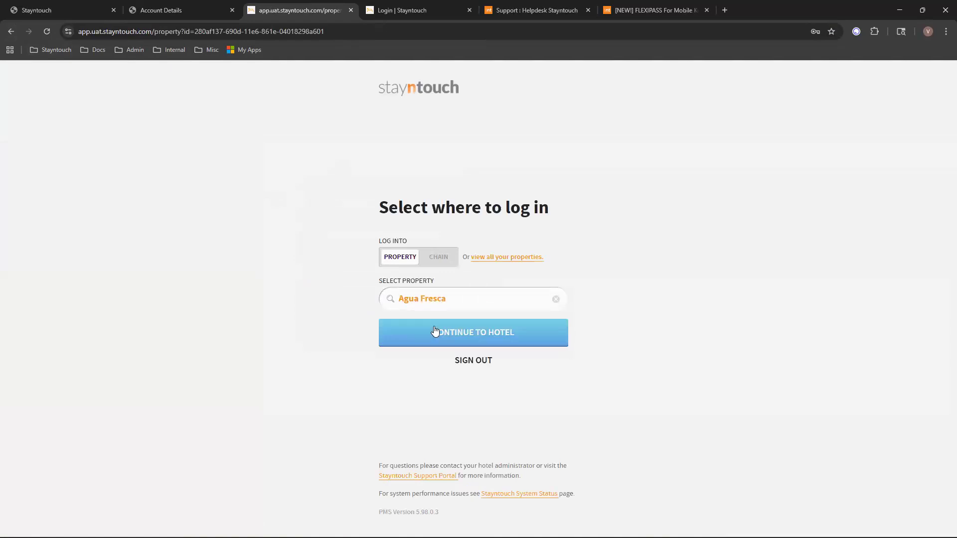
left_click(435, 332)
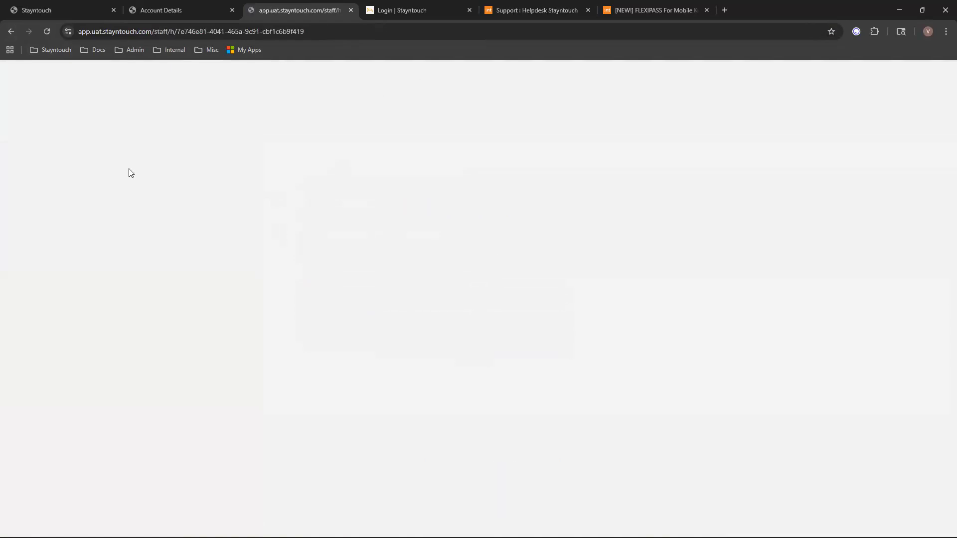
Open the charge codes list in the financial settings of the Agua Fresca property
left_click(8, 77)
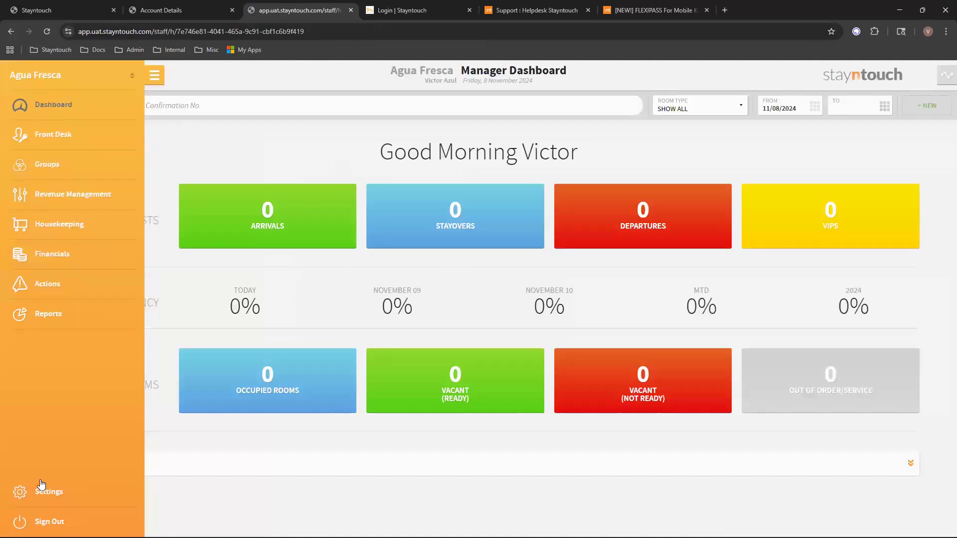
left_click(49, 493)
left_click(176, 135)
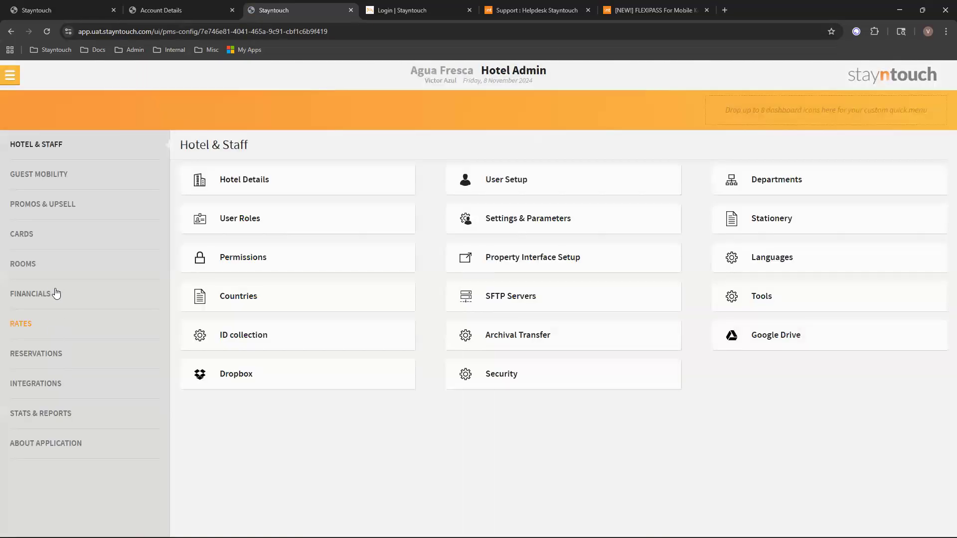
left_click(57, 293)
left_click(863, 179)
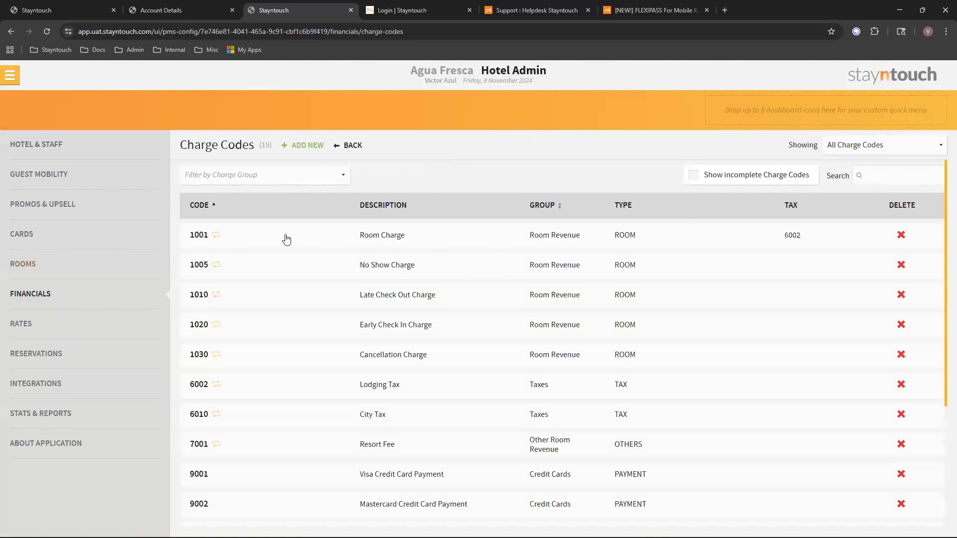
Open the 1001 Room Charge code and review the charge code options of Tax 1 without changing the selection
left_click(206, 240)
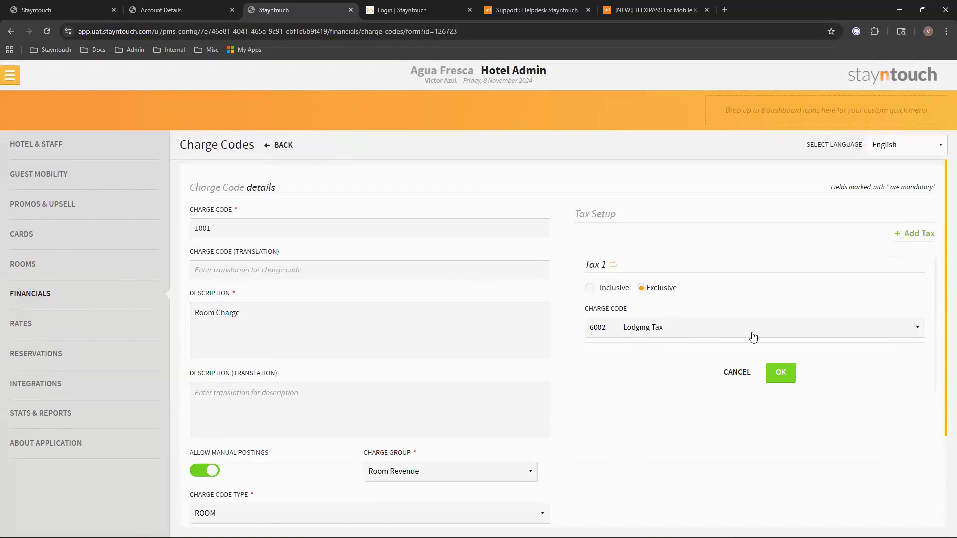
left_click(665, 331)
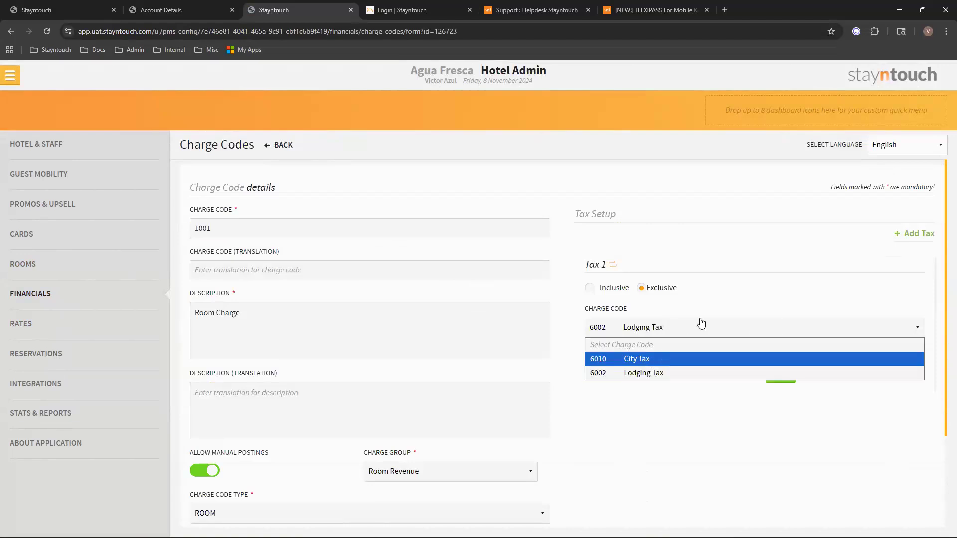
left_click(749, 288)
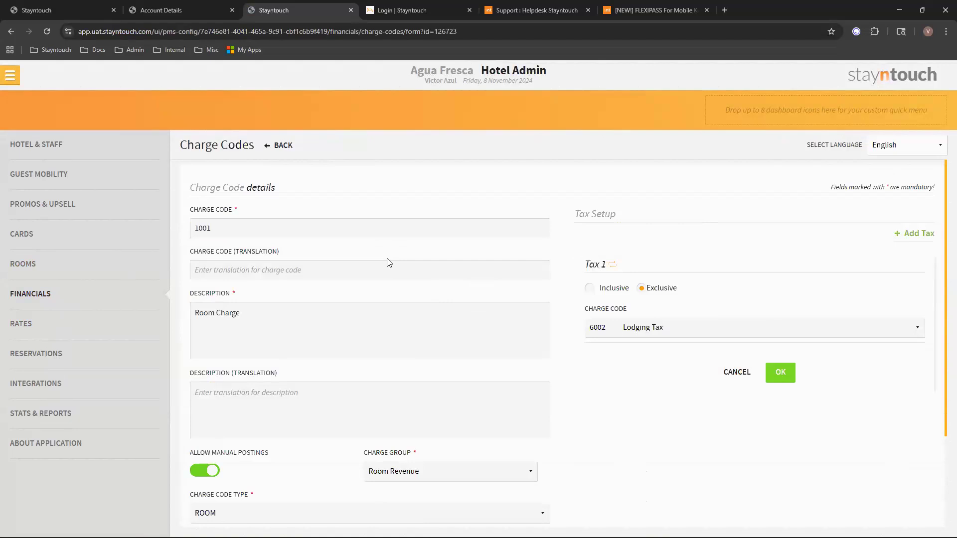
Switch to the timed-out Hotel Josephson browser page, reopen the UAT environment there and log in to the Hotel Josephson property
left_click(66, 4)
left_click(47, 48)
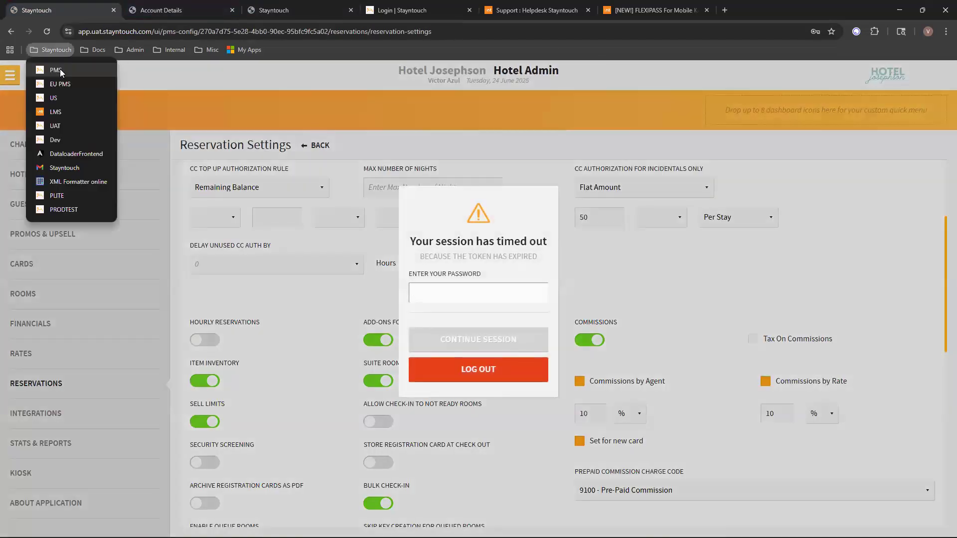
left_click(56, 70)
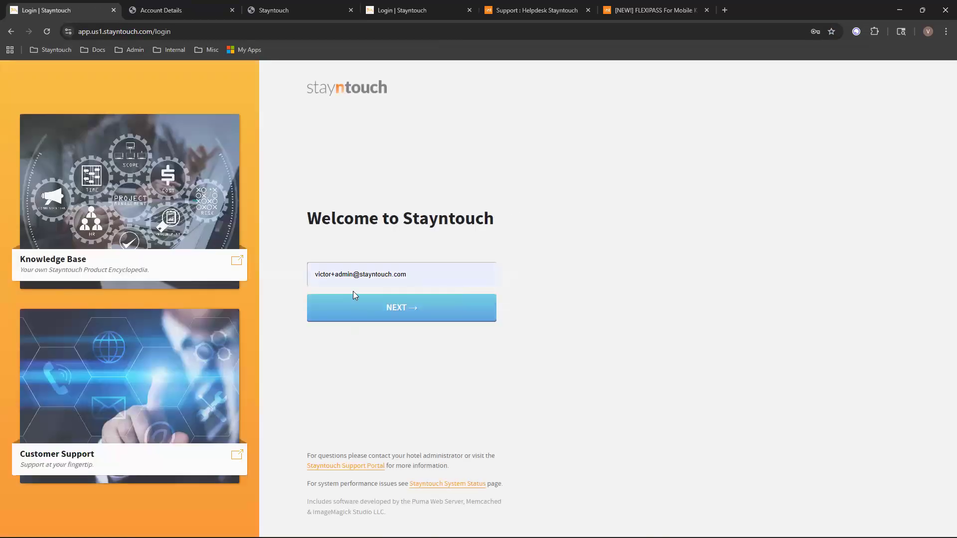
left_click(56, 50)
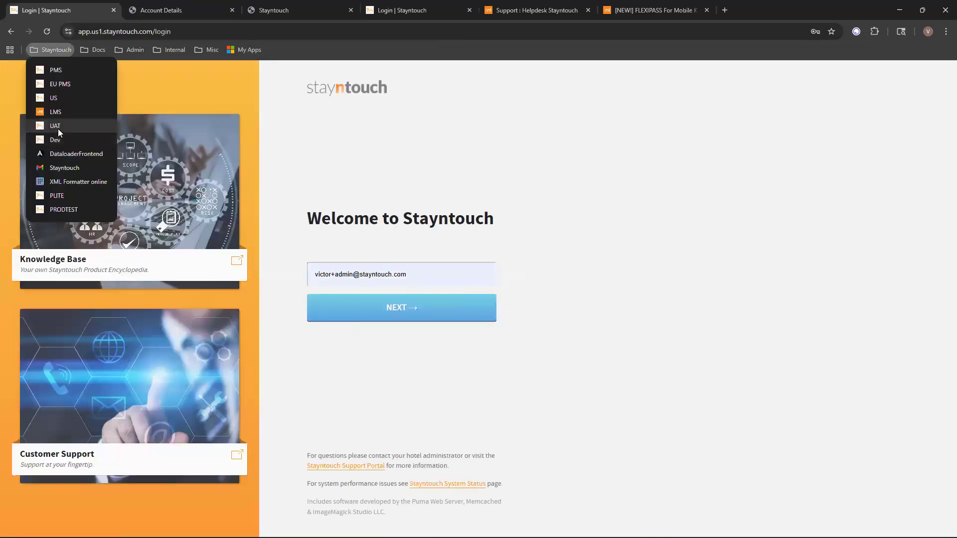
left_click(55, 126)
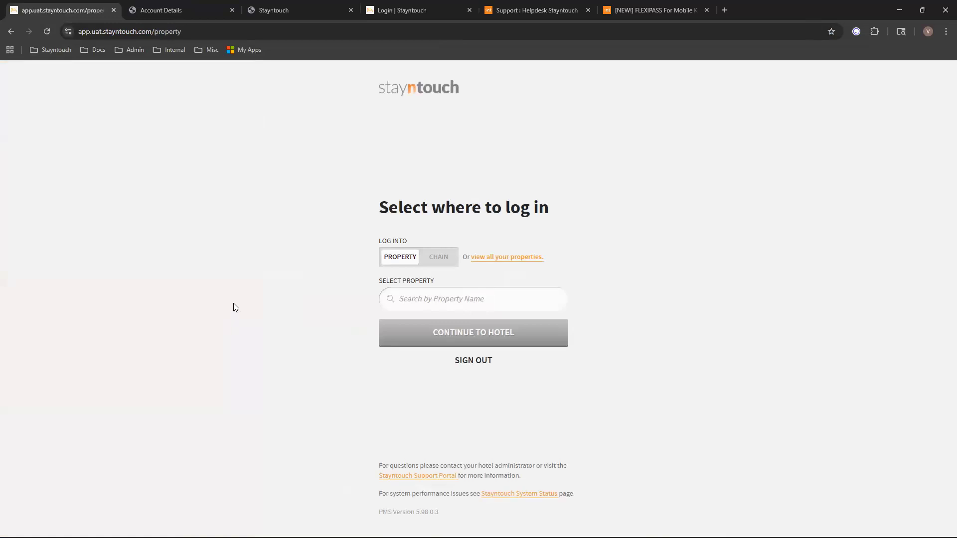
left_click(405, 299)
type("josep")
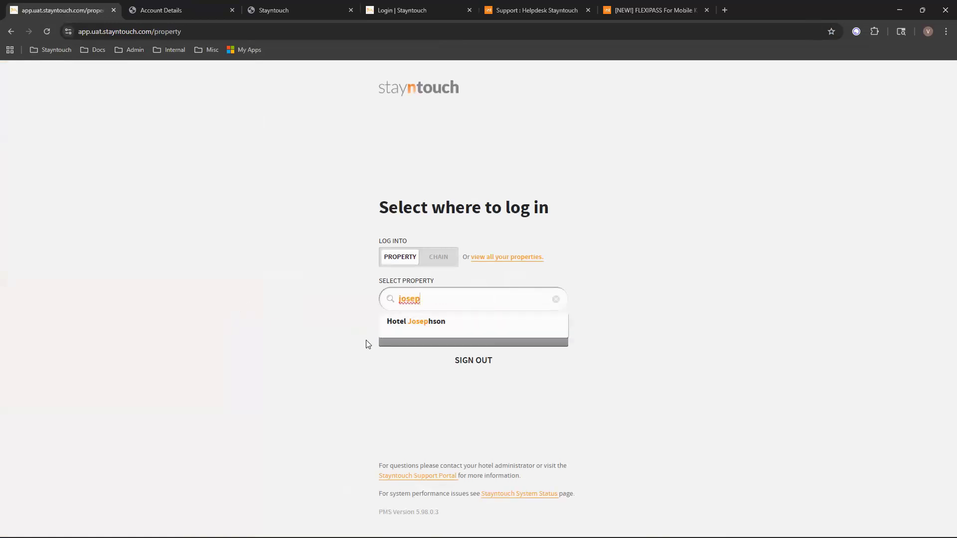
left_click(412, 321)
left_click(413, 335)
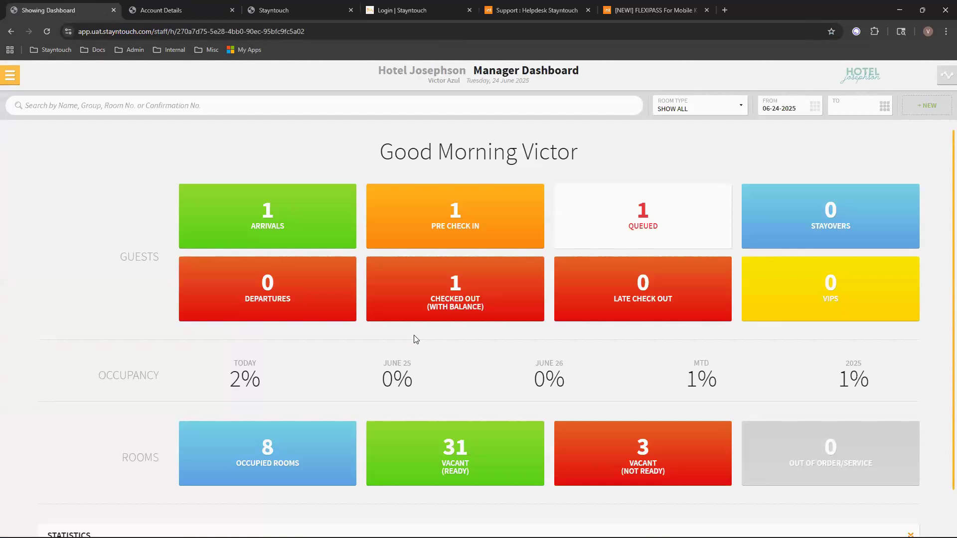
Open the Flexipass mobile key configuration from the door lock integrations in Hotel Josephson's settings
left_click(10, 75)
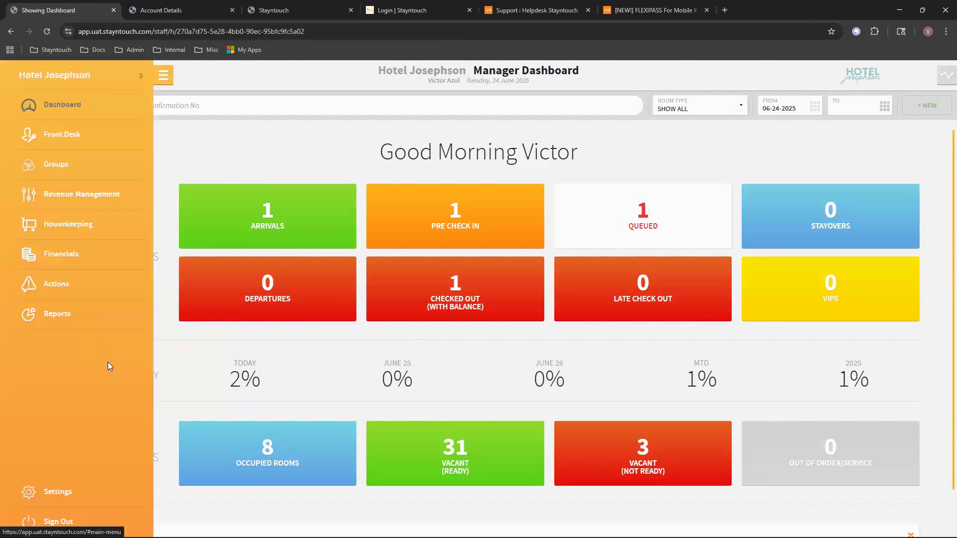
left_click(74, 495)
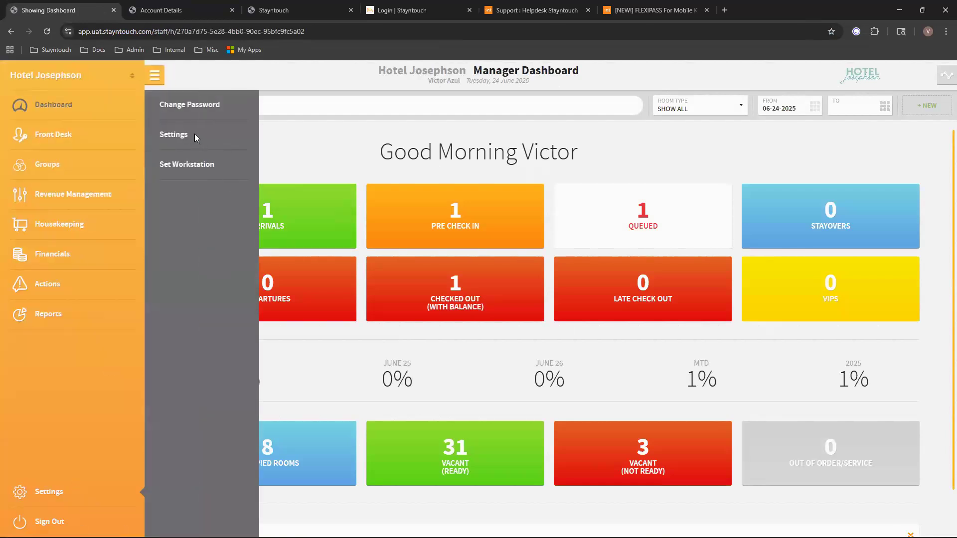
left_click(195, 134)
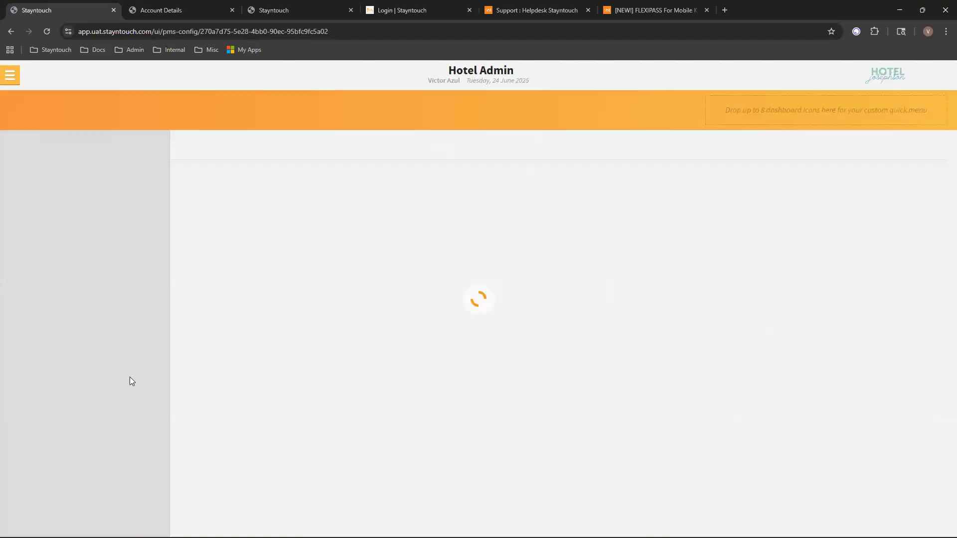
left_click(59, 417)
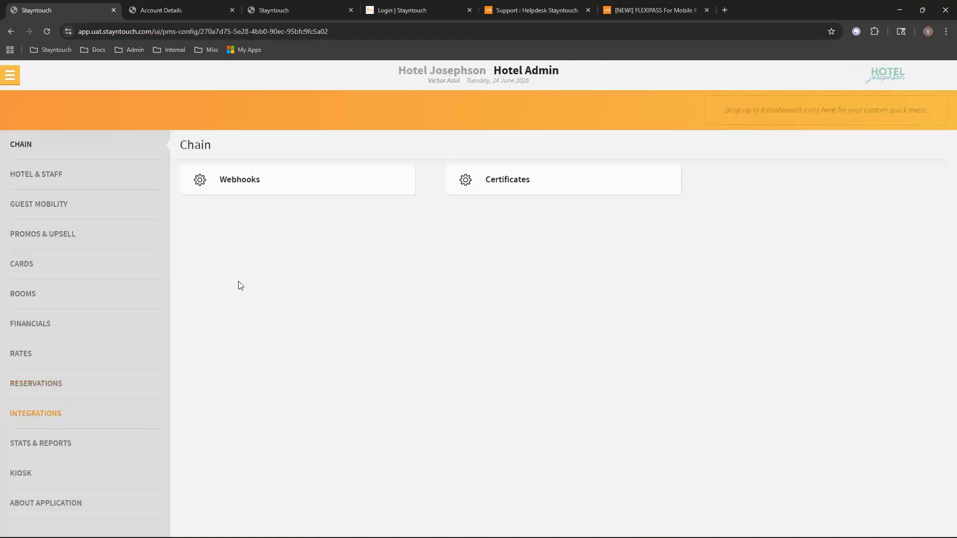
left_click(263, 301)
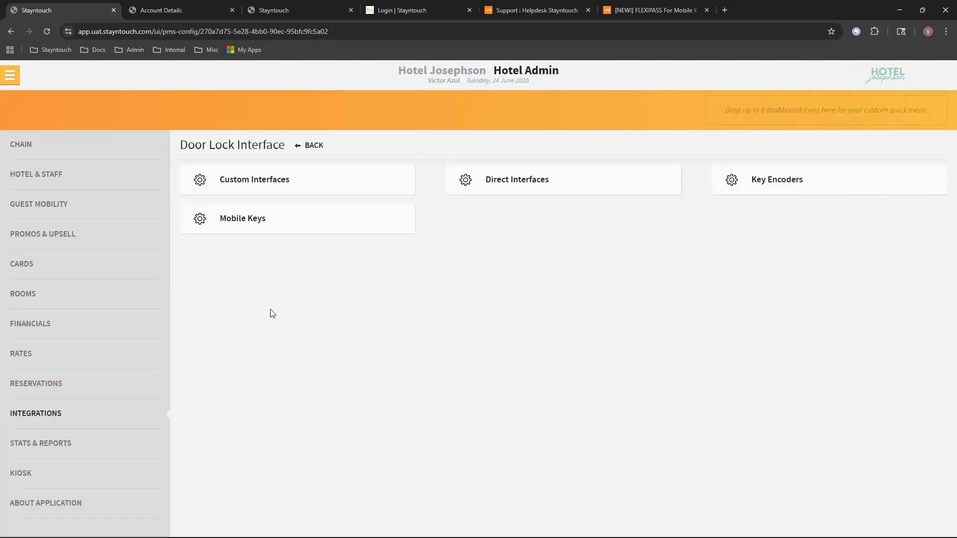
left_click(259, 226)
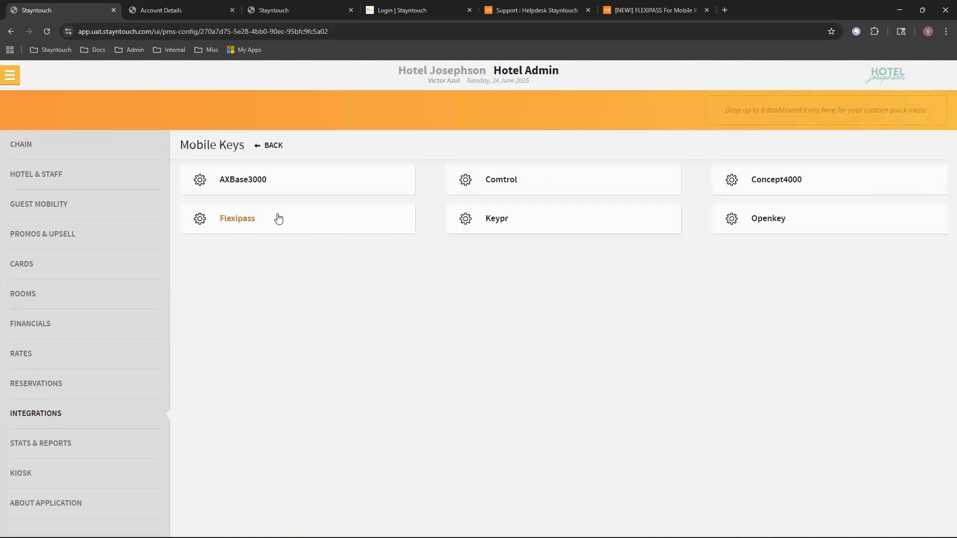
left_click(241, 230)
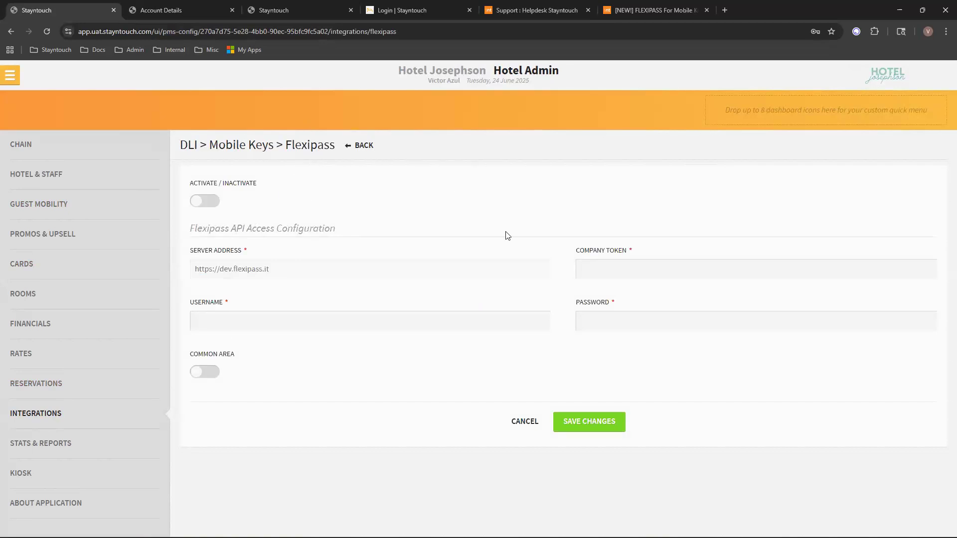
Switch to the Helpdesk article on FLEXIPASS for mobile keys and examine its setup requirements and the PMS, kiosk, guest mobility and app user flows
left_click(658, 8)
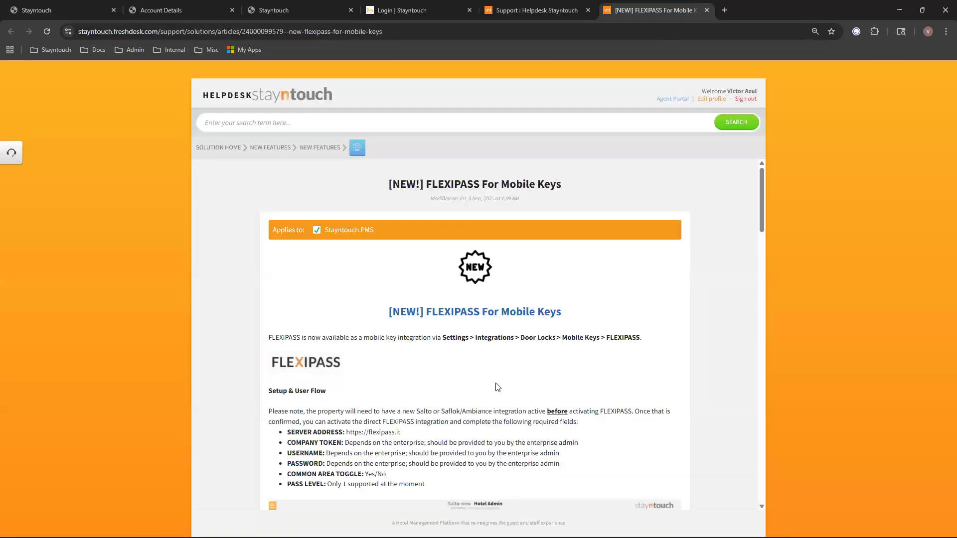
scroll(440, 313, "down", 1)
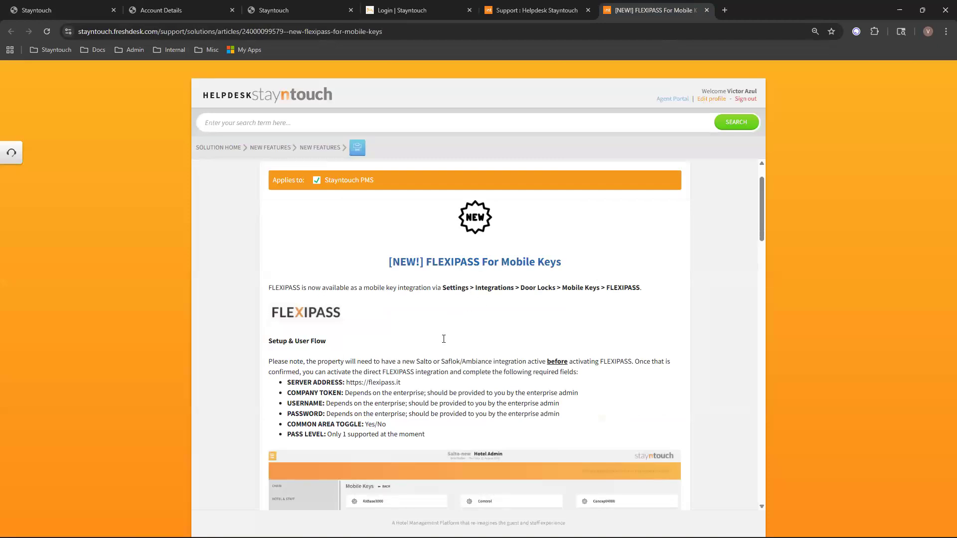
scroll(448, 339, "down", 7)
scroll(443, 401, "down", 10)
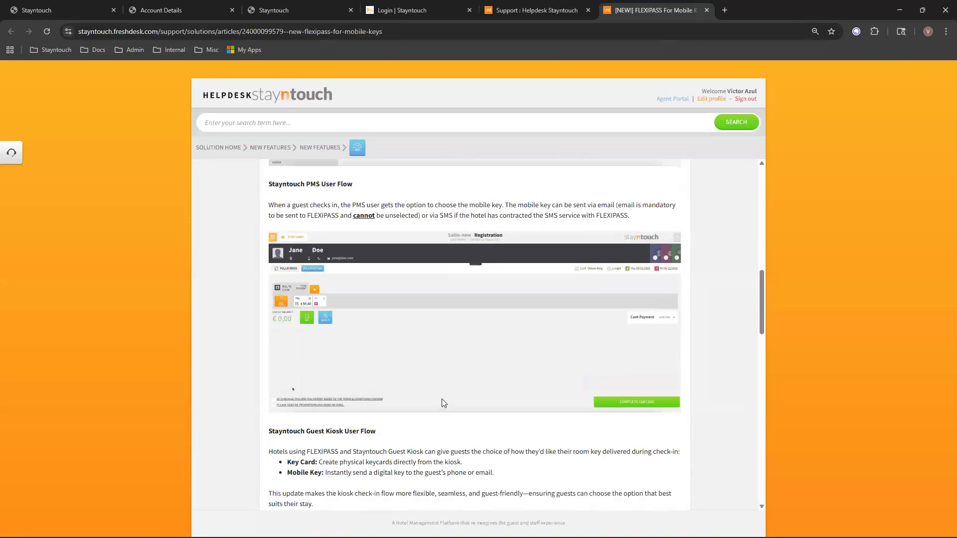
scroll(402, 411, "down", 7)
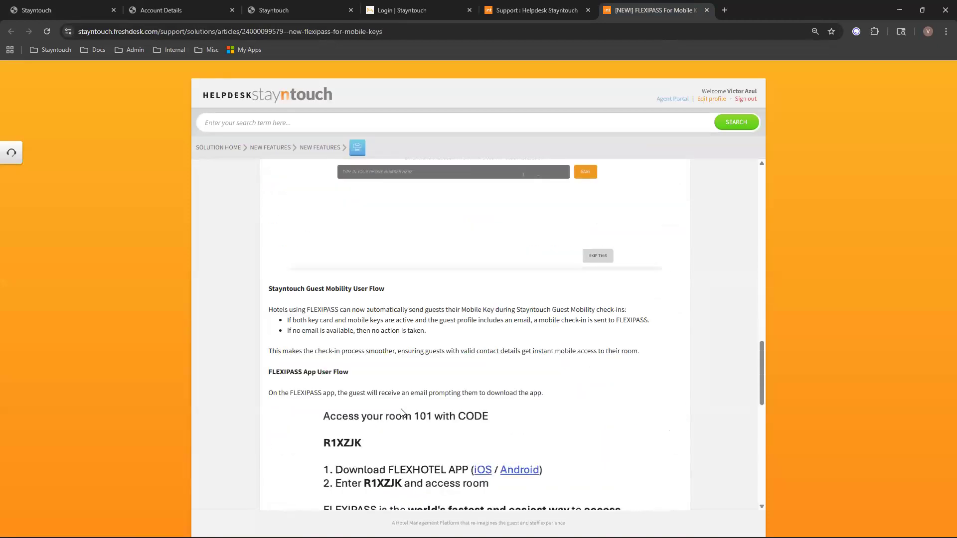
scroll(403, 418, "down", 10)
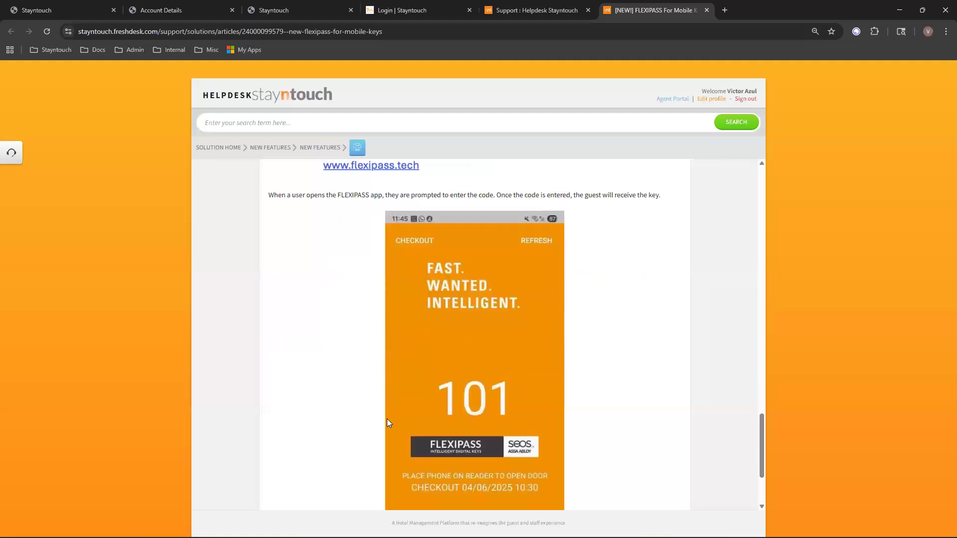
scroll(389, 424, "down", 1)
scroll(393, 427, "up", 3)
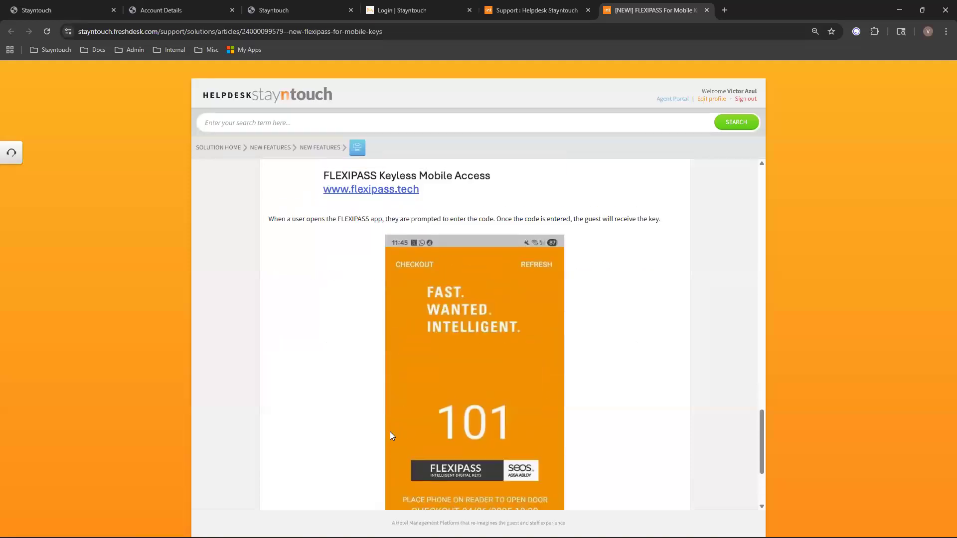
Examine the guest's mobile key screen in the FLEXIPASS article and return to the article's beginning
scroll(379, 424, "down", 2)
scroll(348, 405, "up", 1)
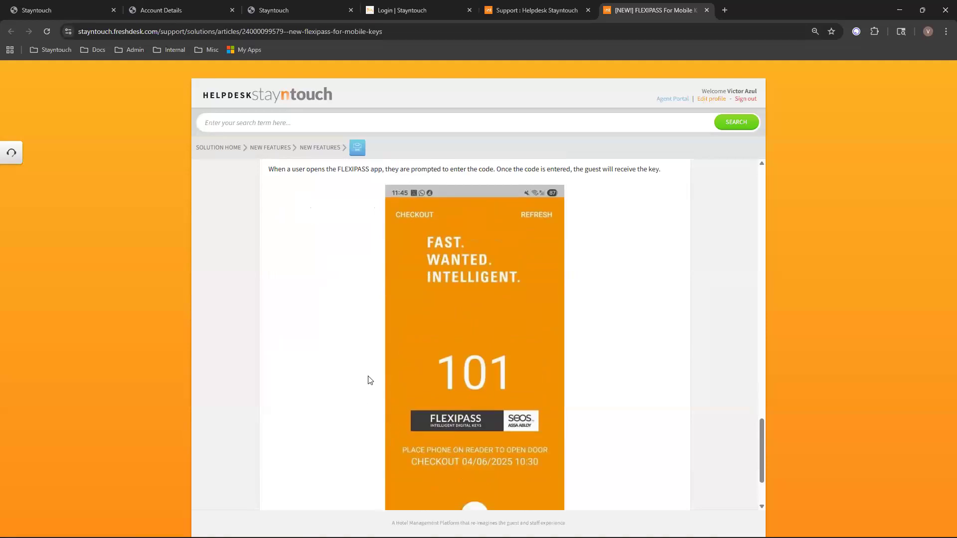
scroll(366, 383, "up", 10)
scroll(369, 367, "up", 10)
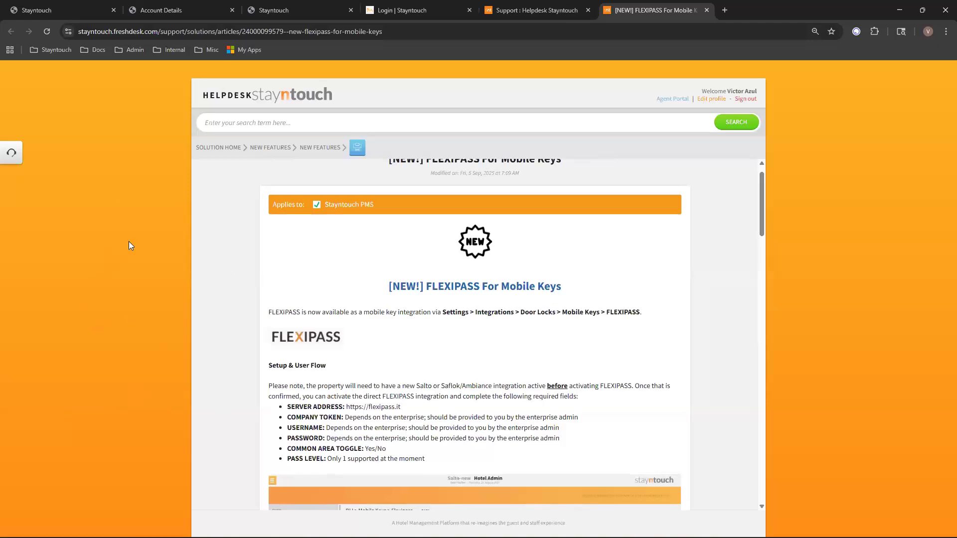
scroll(129, 241, "up", 1)
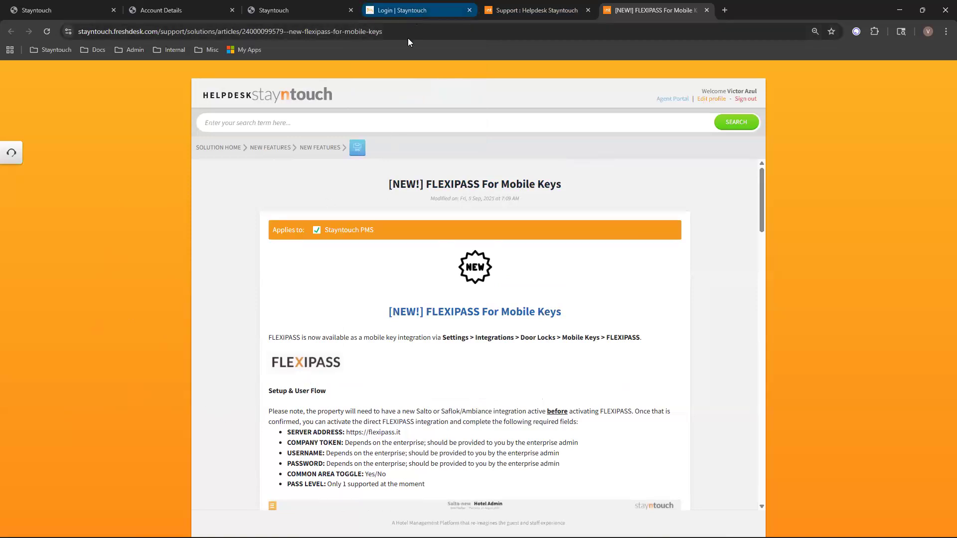
Switch to the Stayntouch login page, open the Customer Support portal from there and go to its Release Notes section
left_click(417, 10)
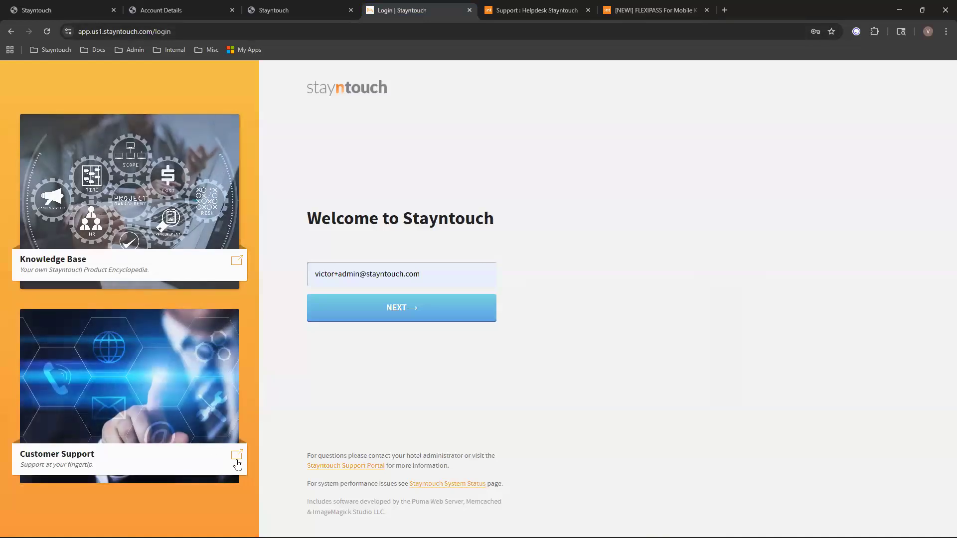
left_click(237, 458)
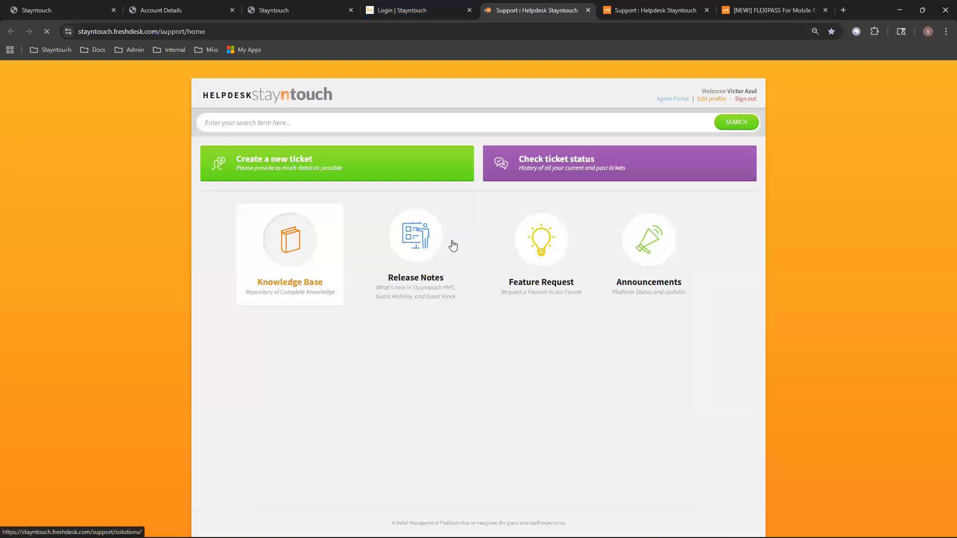
left_click(420, 253)
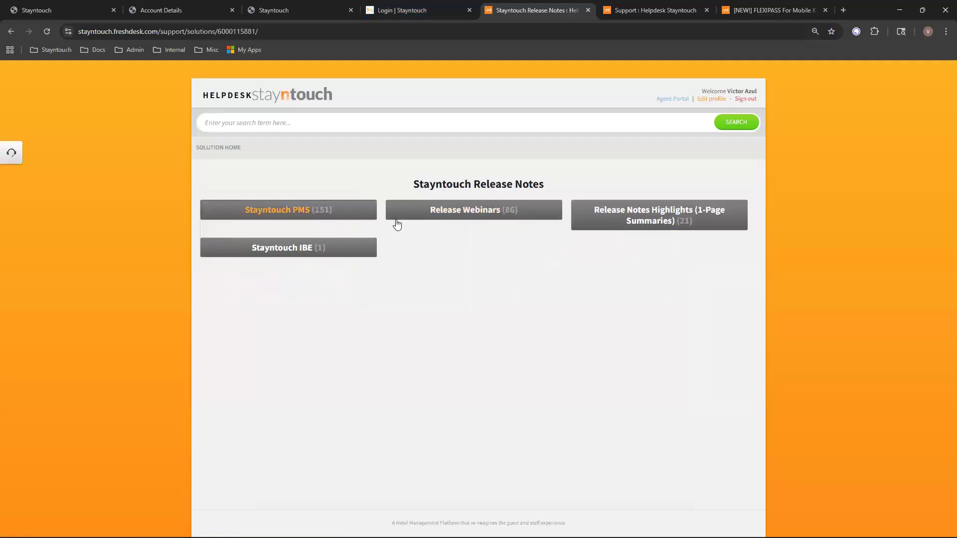
View the Stayntouch PMS release notes list, return to the release notes categories and open the Release Webinars list
left_click(346, 213)
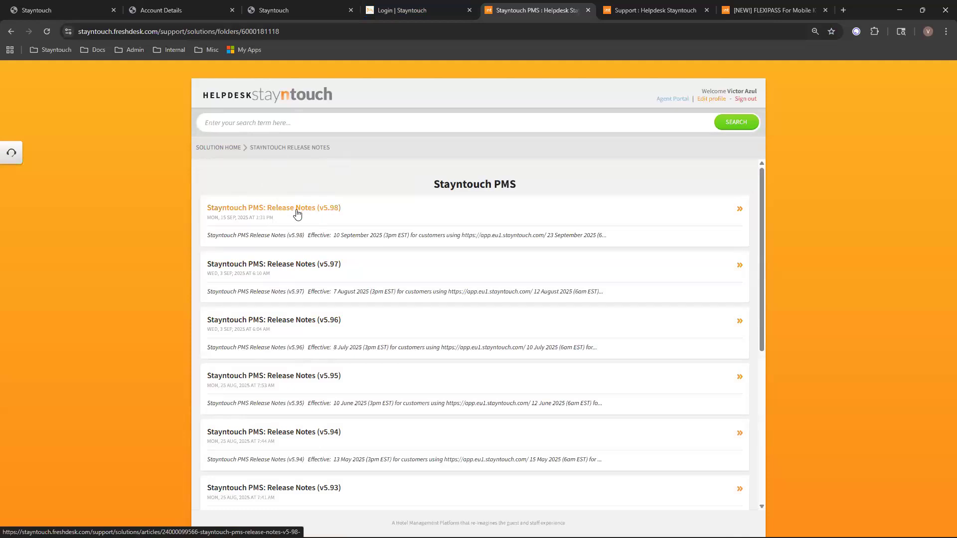
left_click(11, 31)
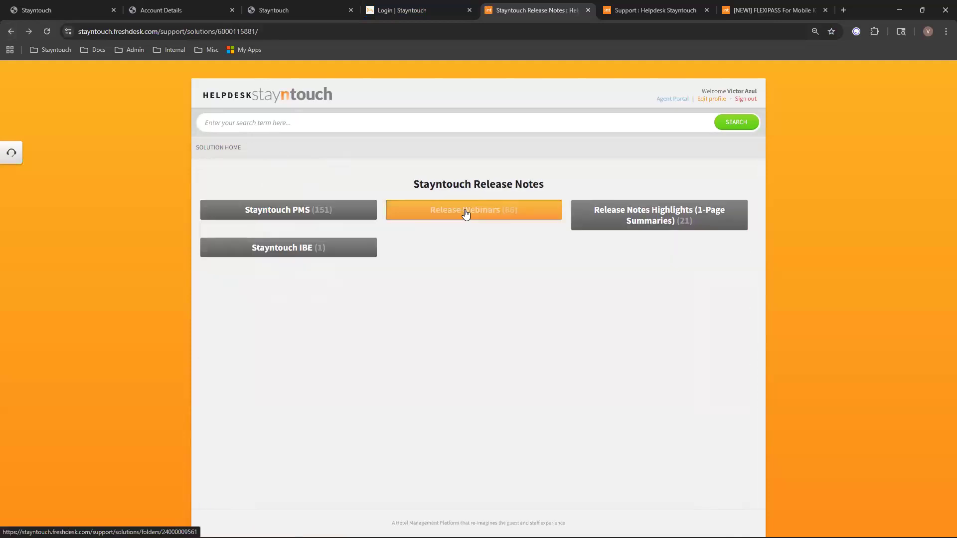
left_click(466, 212)
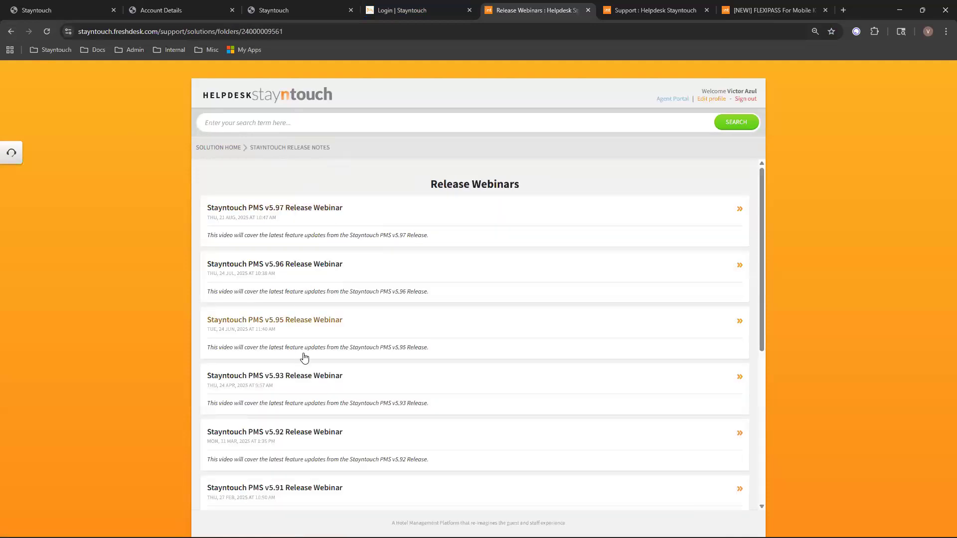